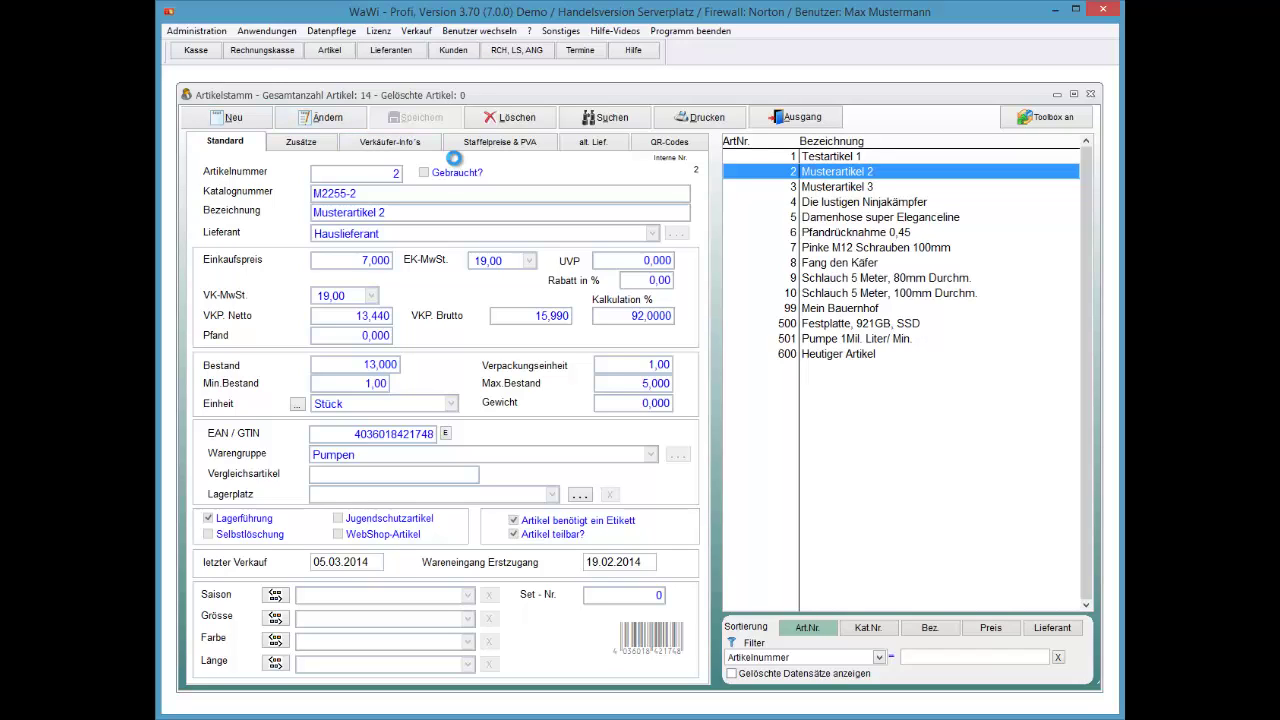
Change the Katalognummer of Musterartikel 2 to M2255-3 in the article master and save the record
{"action": "key", "text": "Down"}
{"action": "key", "text": "Up"}
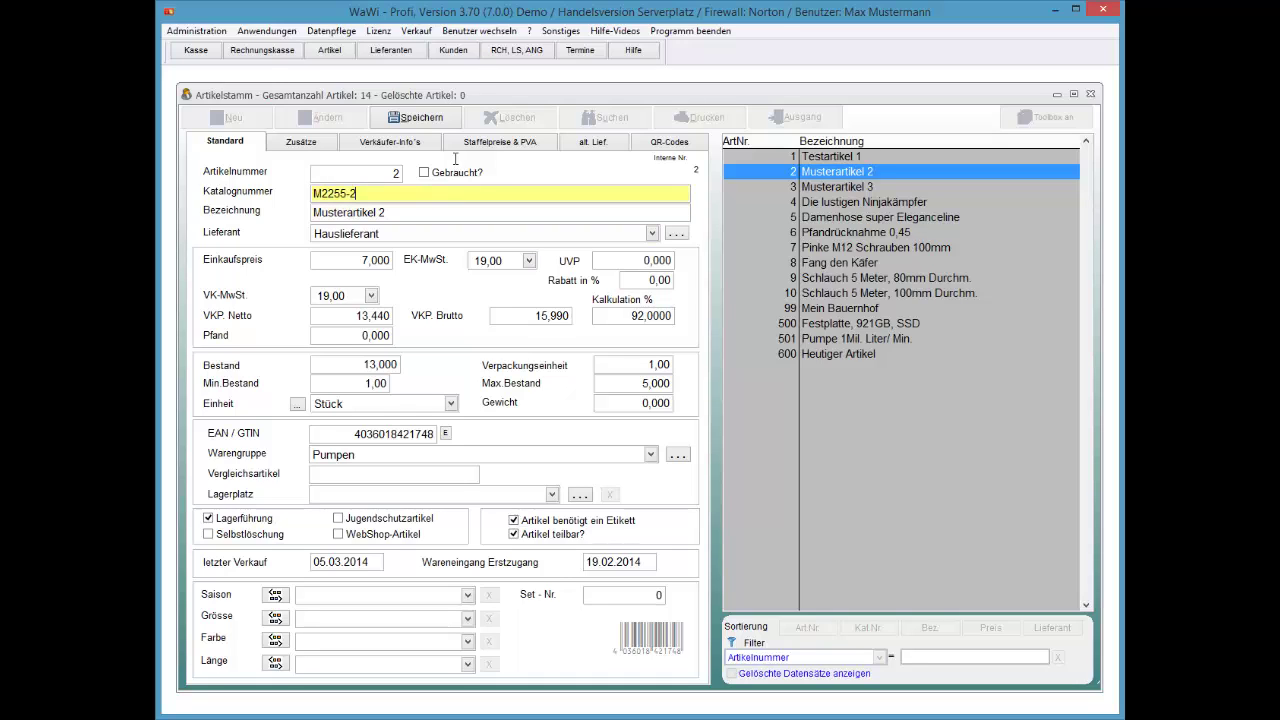
{"action": "key", "text": "BackSpace"}
{"action": "type", "text": "3"}
{"action": "key", "text": "alt+s"}
{"action": "key", "text": "Return"}
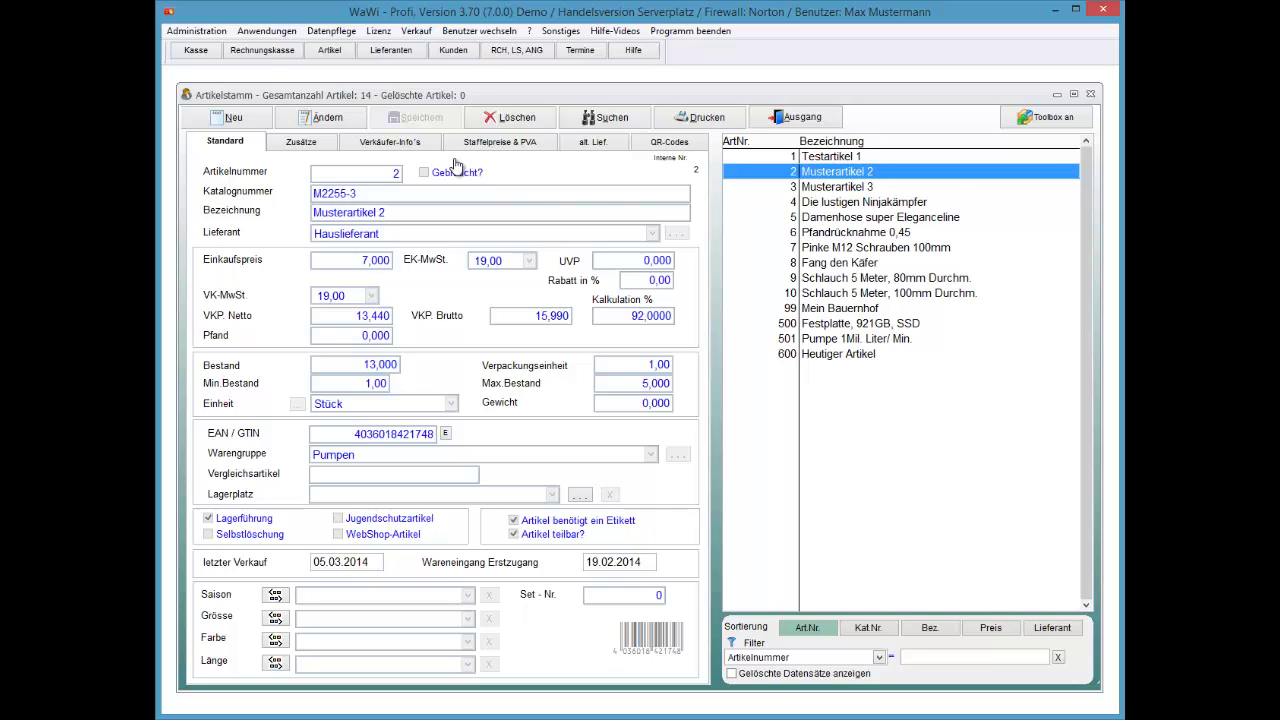
Leave the article master, view the article search form within Artikel - Gruppenmodifizierung, and close both windows
{"action": "key", "text": "Escape"}
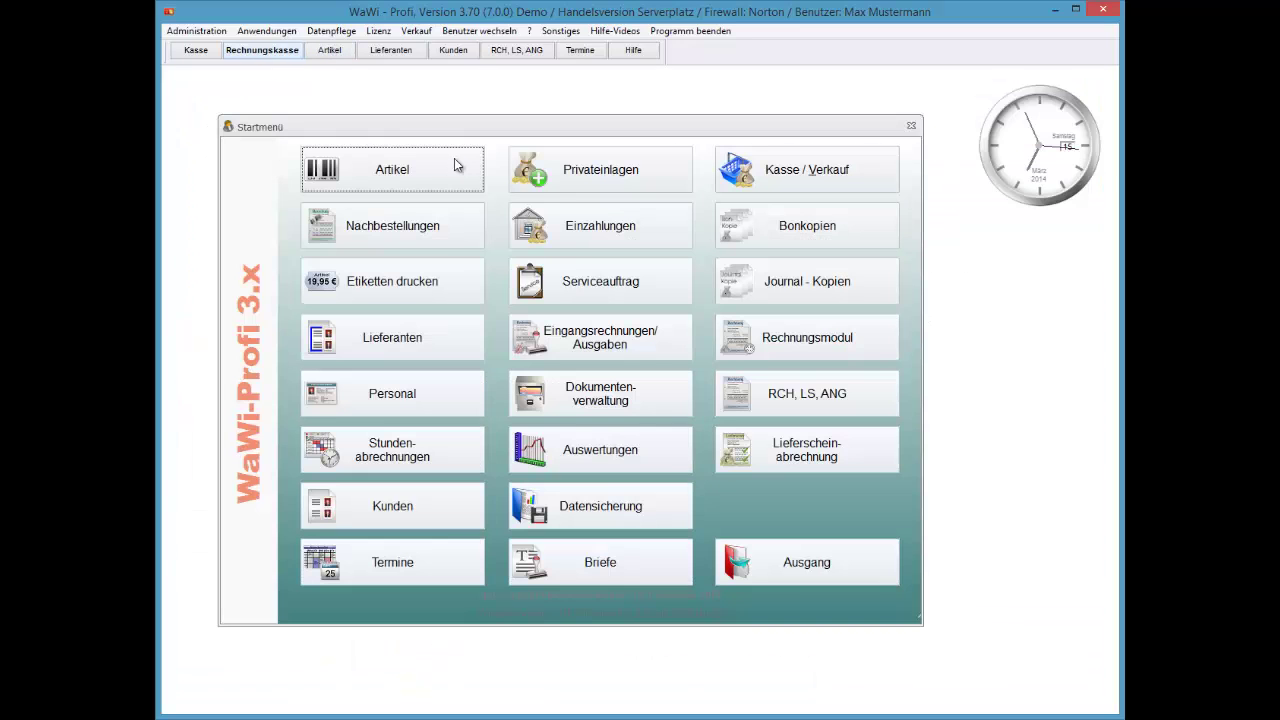
{"action": "left_click", "coordinate": [266, 30]}
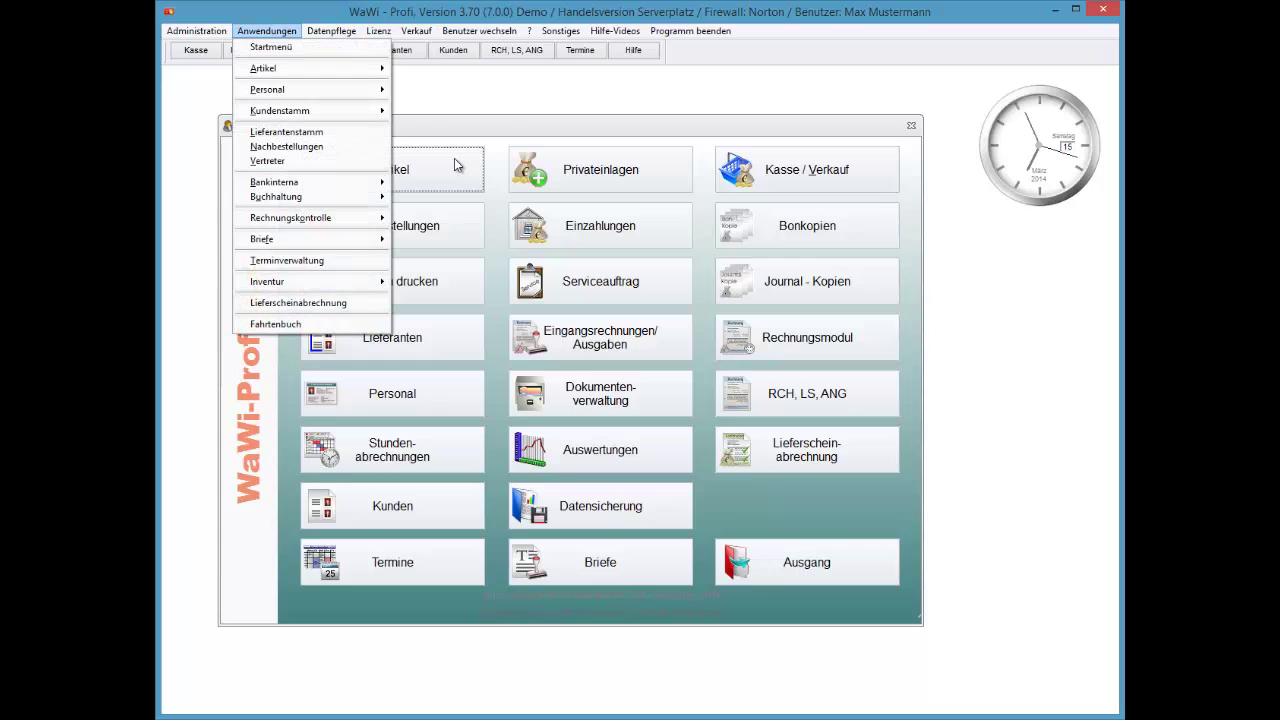
{"action": "key", "text": "Up"}
{"action": "key", "text": "Up"}
{"action": "key", "text": "Up"}
{"action": "key", "text": "Up"}
{"action": "key", "text": "Up"}
{"action": "key", "text": "Up"}
{"action": "key", "text": "Up"}
{"action": "key", "text": "Up"}
{"action": "key", "text": "Up"}
{"action": "key", "text": "Up"}
{"action": "key", "text": "Up"}
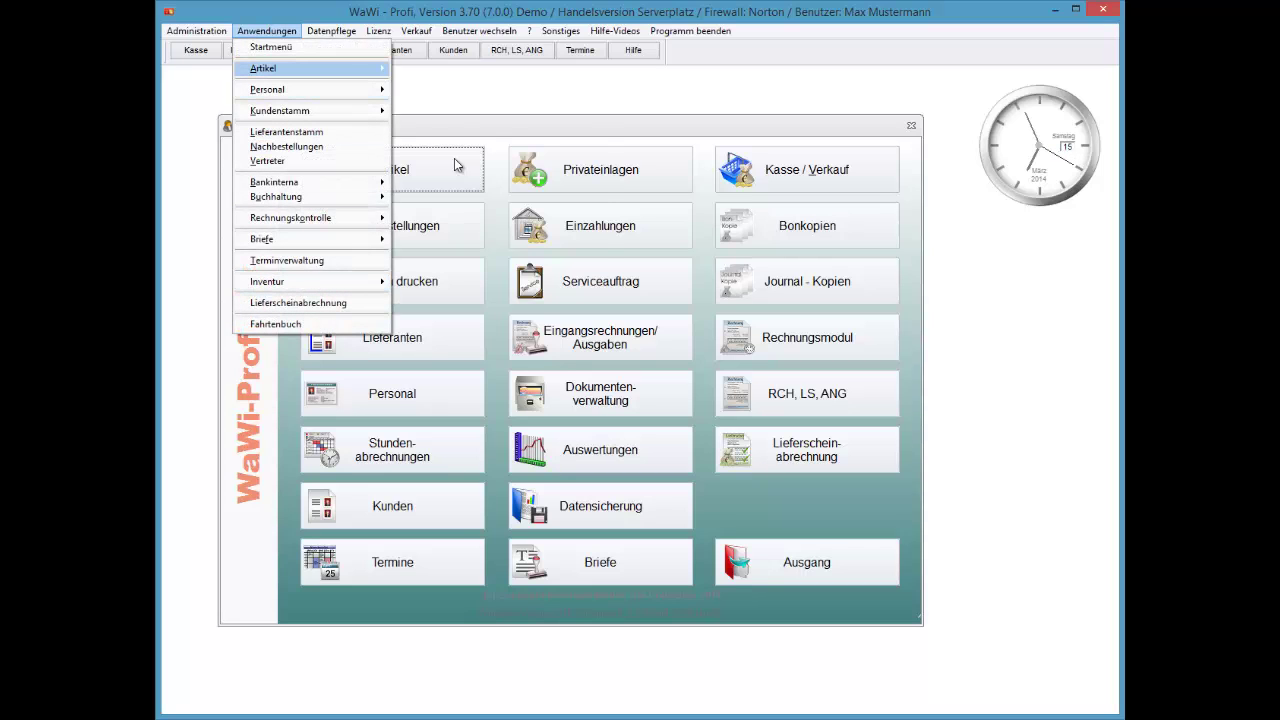
{"action": "key", "text": "Right"}
{"action": "key", "text": "Down"}
{"action": "key", "text": "Down"}
{"action": "key", "text": "Down"}
{"action": "key", "text": "Down"}
{"action": "key", "text": "Return"}
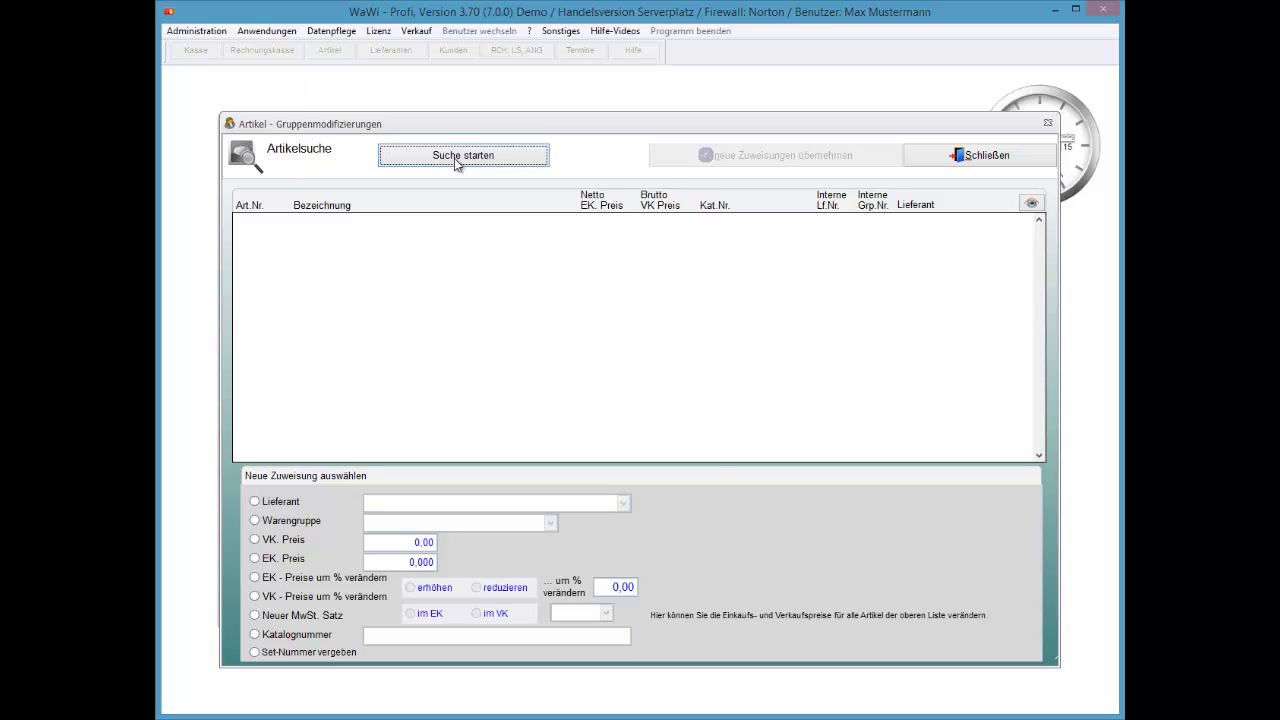
{"action": "left_click", "coordinate": [456, 164]}
{"action": "left_click", "coordinate": [456, 164]}
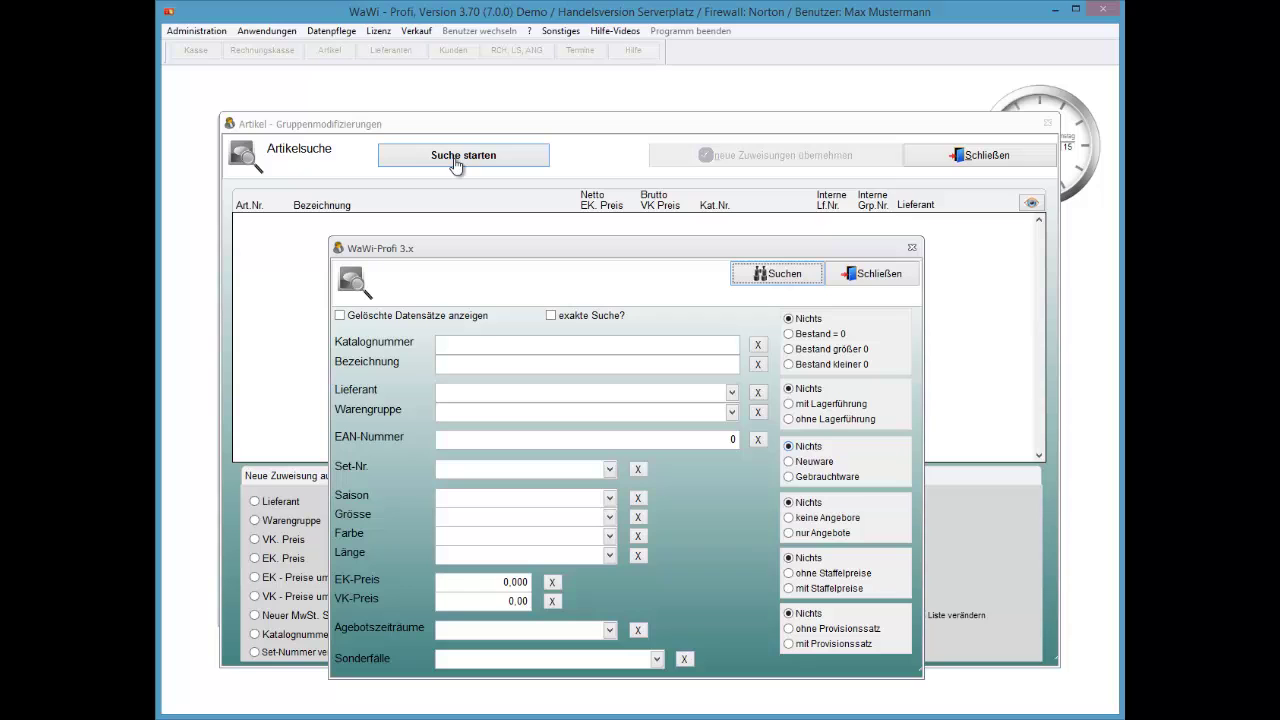
{"action": "key", "text": "Escape"}
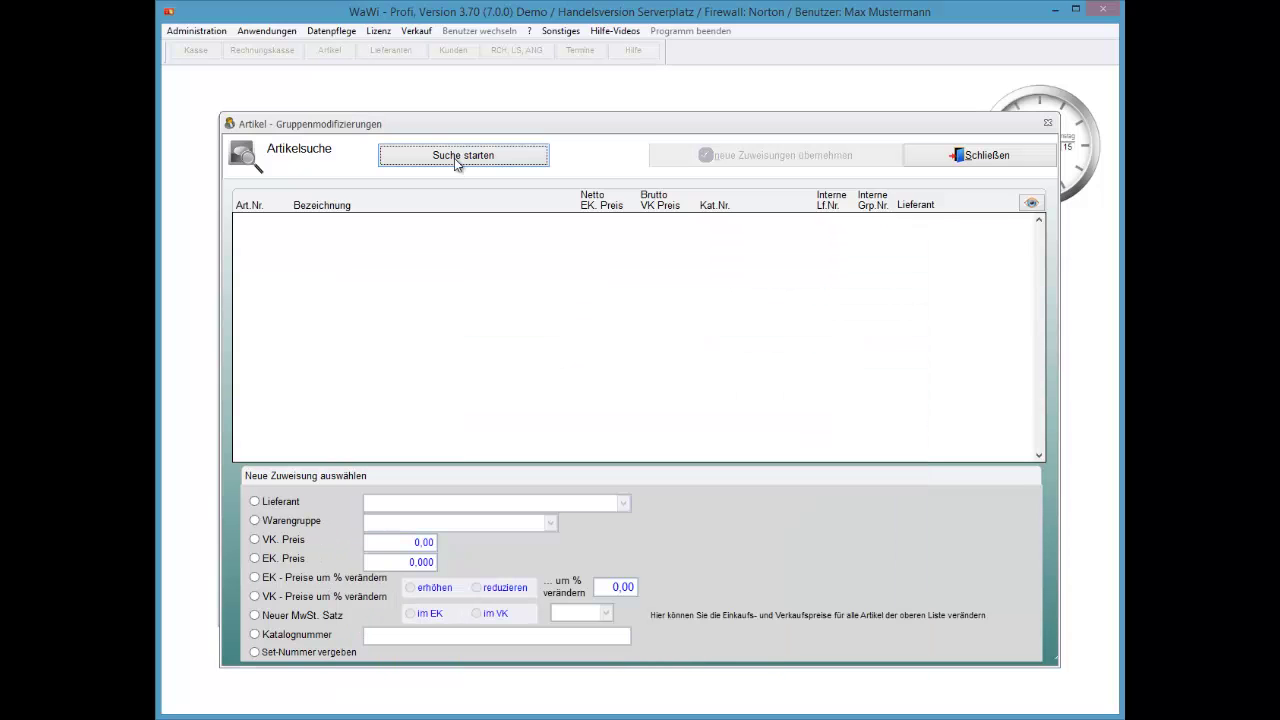
{"action": "key", "text": "Escape"}
Open the article master and view its article search form
{"action": "left_click", "coordinate": [454, 165]}
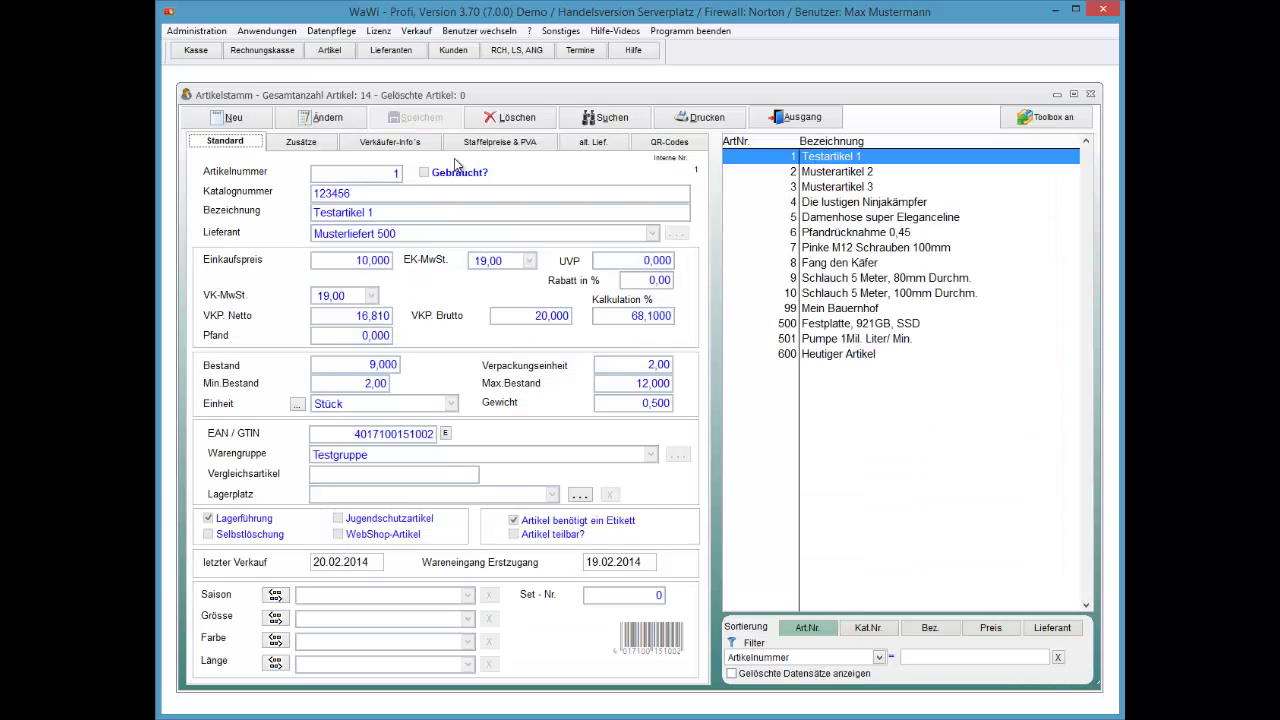
{"action": "key", "text": "alt+s"}
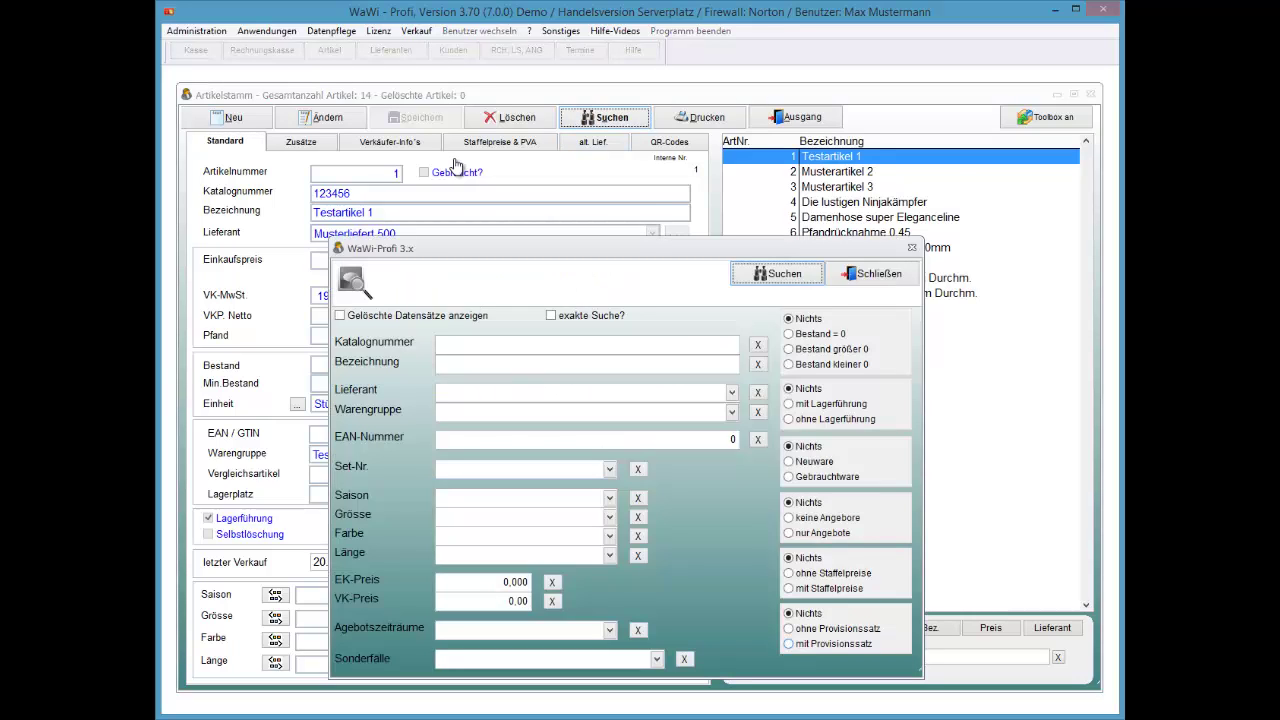
{"action": "key", "text": "Escape"}
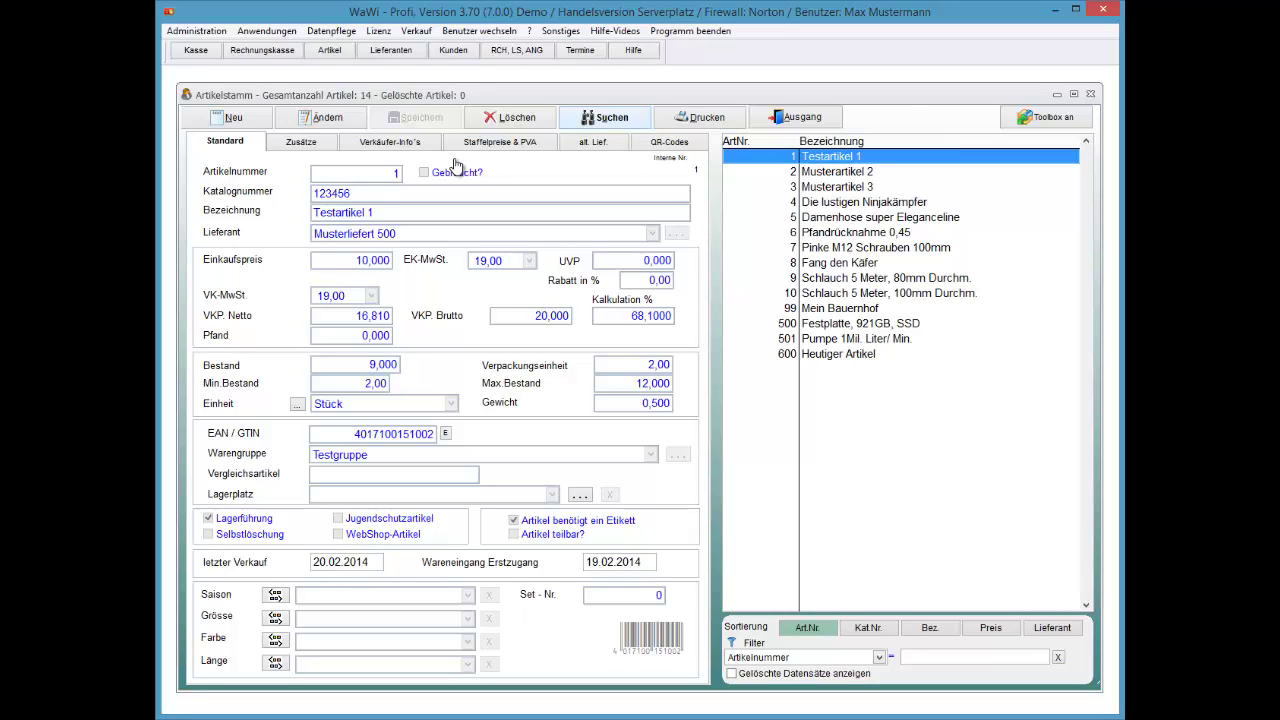
Open the search variant selection, accept Mega Variante and close the article master
{"action": "key", "text": "alt+s"}
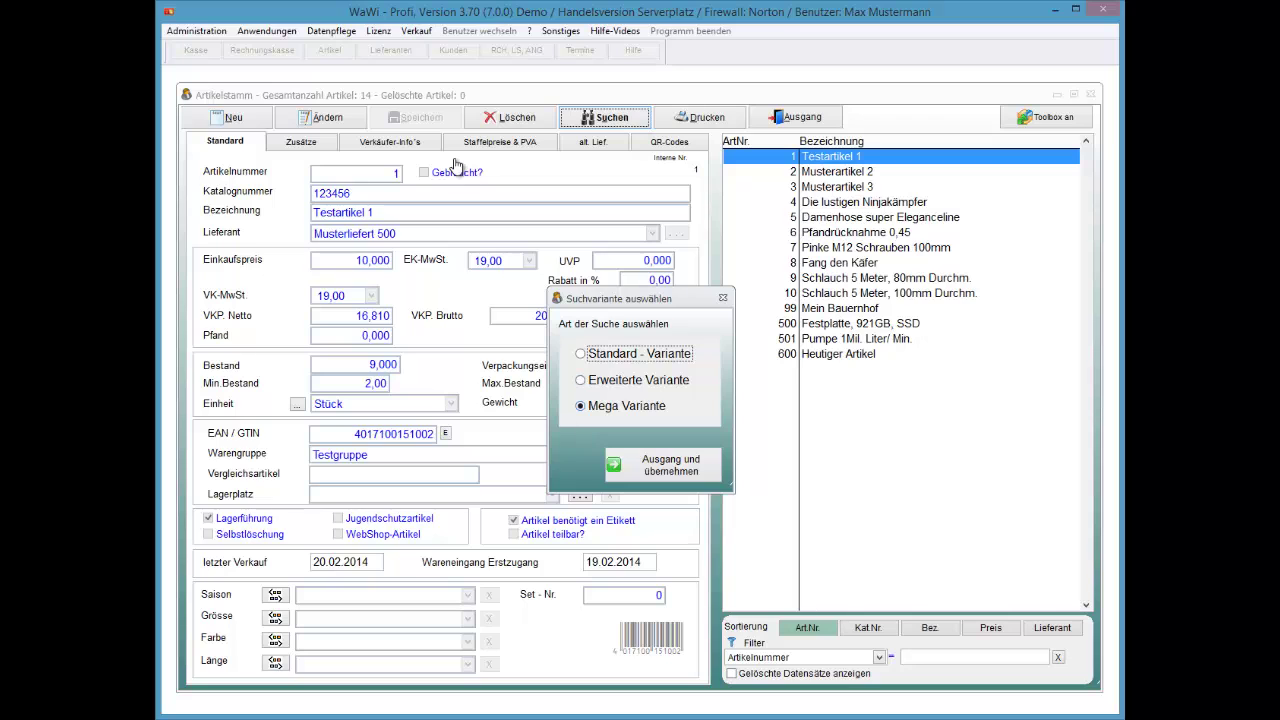
{"action": "key", "text": "Return"}
{"action": "key", "text": "Escape"}
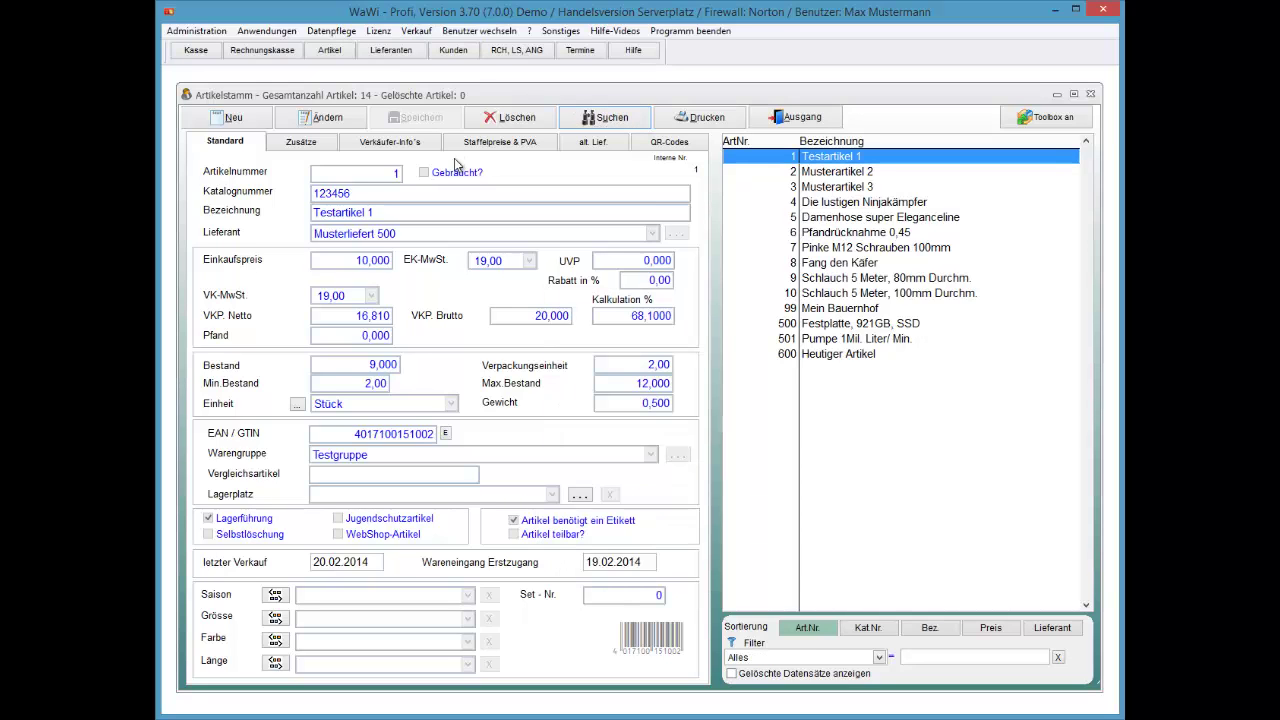
{"action": "key", "text": "Escape"}
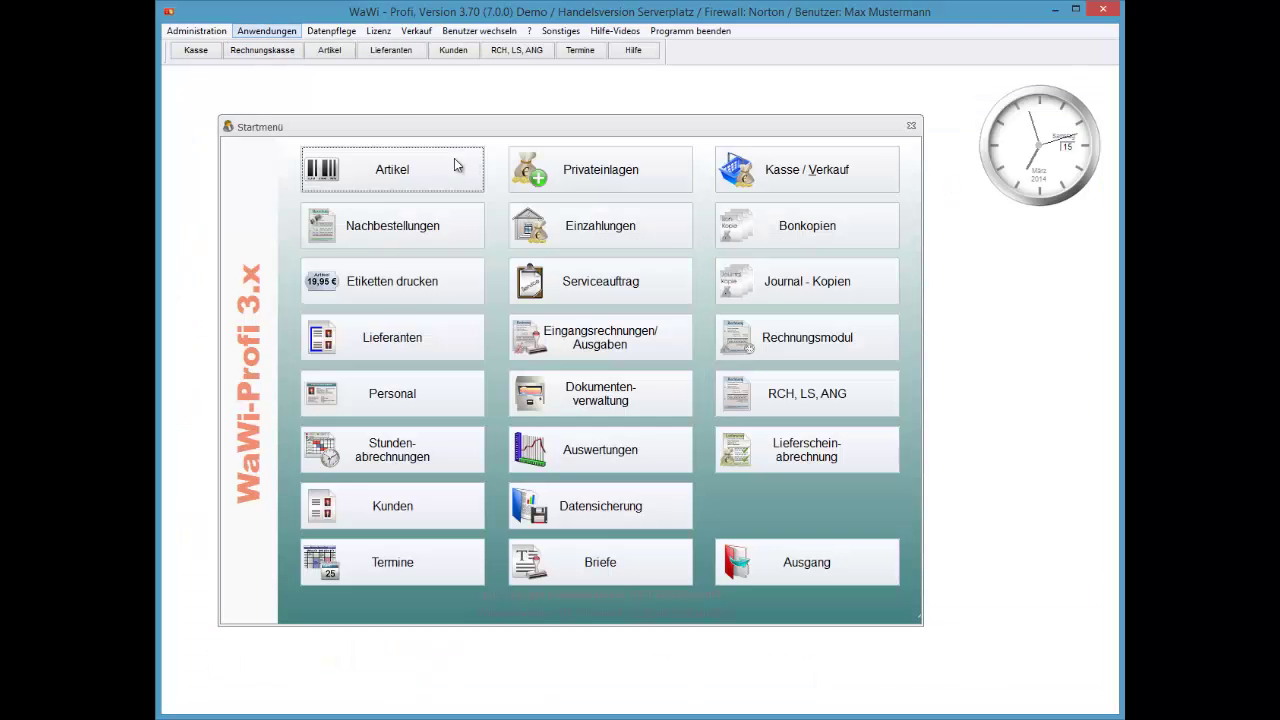
Open the article search in Artikel - Gruppenmodifizierung and enter muster as the Bezeichnung
{"action": "left_click", "coordinate": [266, 30]}
{"action": "mouse_move", "coordinate": [311, 68]}
{"action": "key", "text": "Down"}
{"action": "key", "text": "Down"}
{"action": "key", "text": "Down"}
{"action": "key", "text": "Down"}
{"action": "key", "text": "Down"}
{"action": "key", "text": "Down"}
{"action": "key", "text": "Down"}
{"action": "key", "text": "Down"}
{"action": "key", "text": "Down"}
{"action": "key", "text": "Down"}
{"action": "key", "text": "Down"}
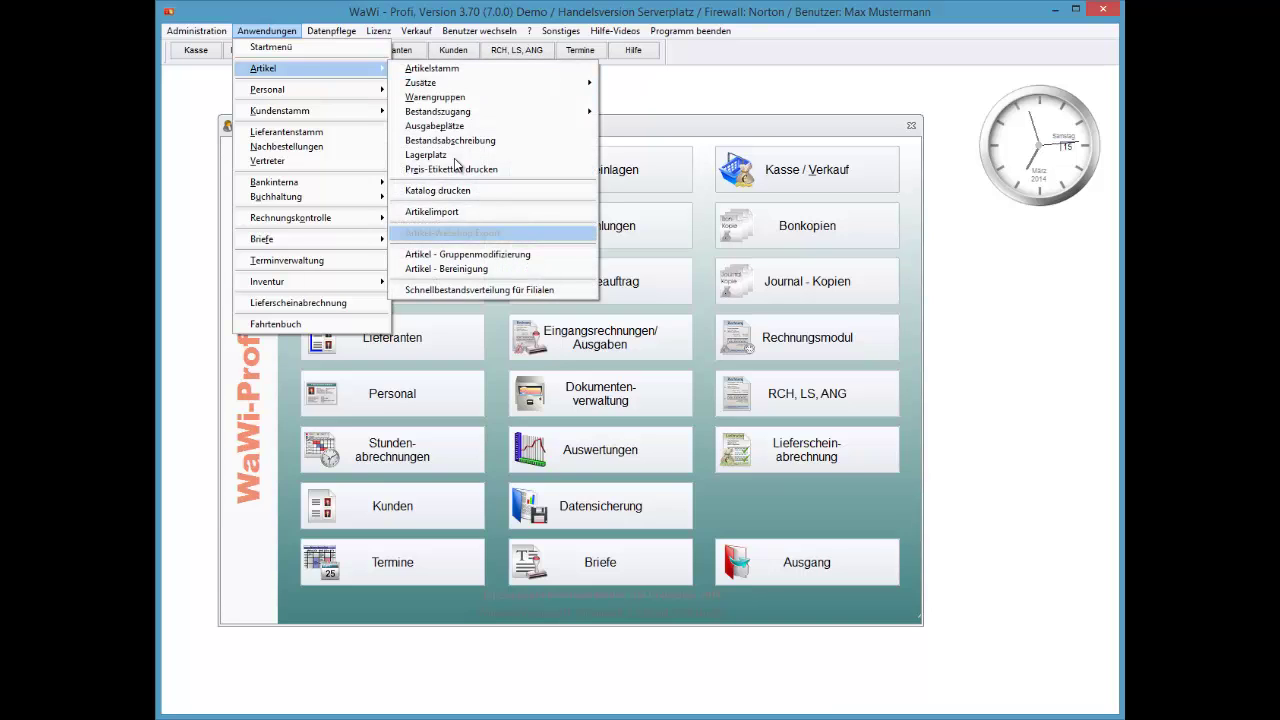
{"action": "key", "text": "Return"}
{"action": "left_click", "coordinate": [454, 158]}
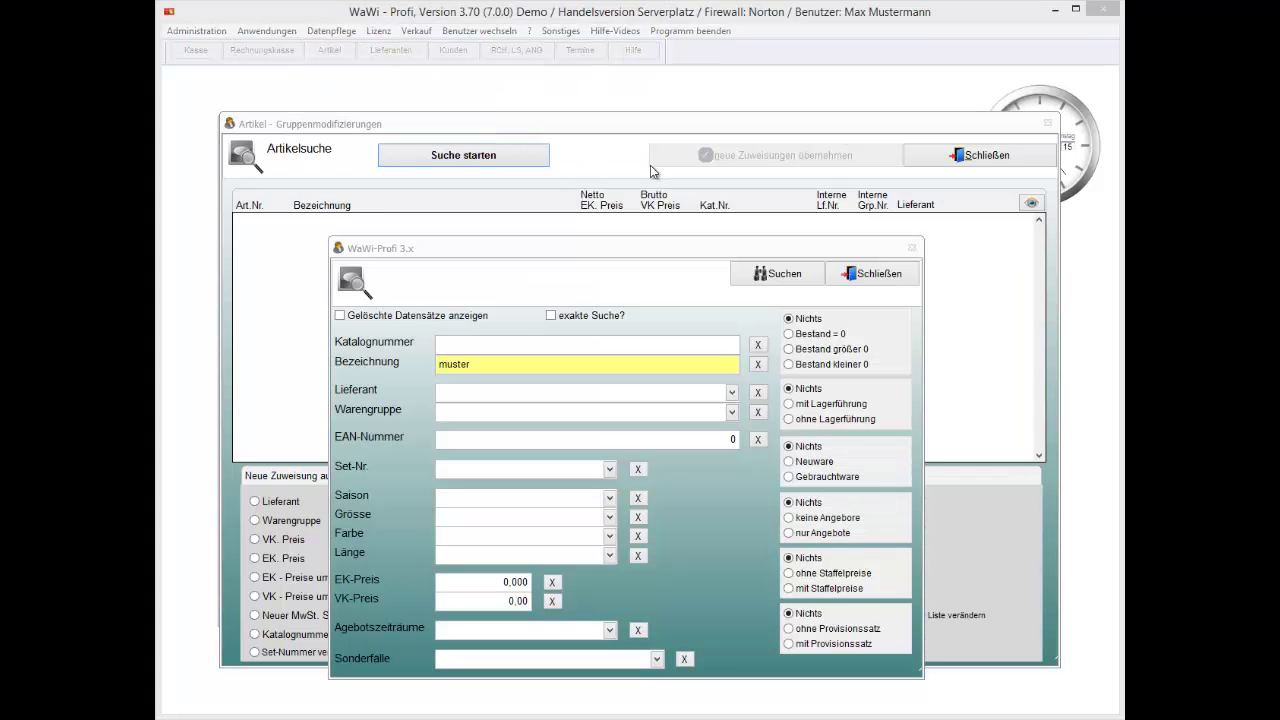
Add m as the Katalognummer search criterion alongside the Bezeichnung
{"action": "left_click", "coordinate": [472, 365]}
{"action": "double_click", "coordinate": [472, 365]}
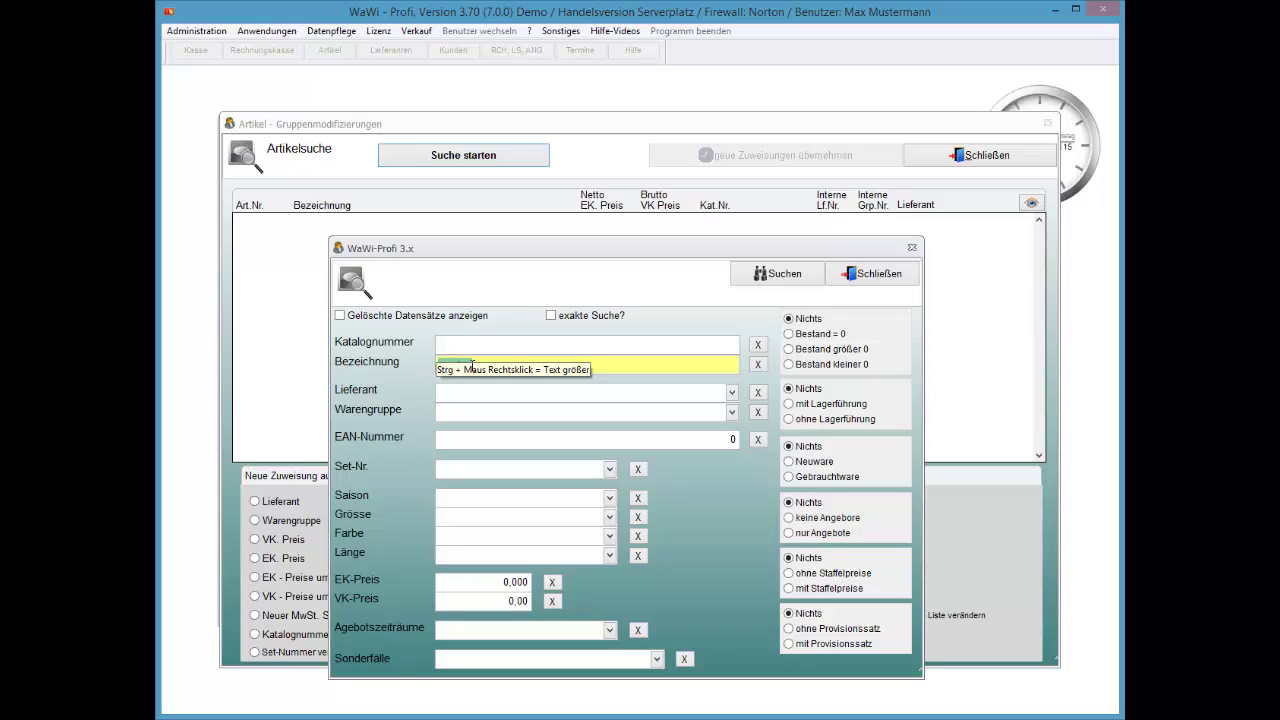
{"action": "key", "text": "shift+Tab"}
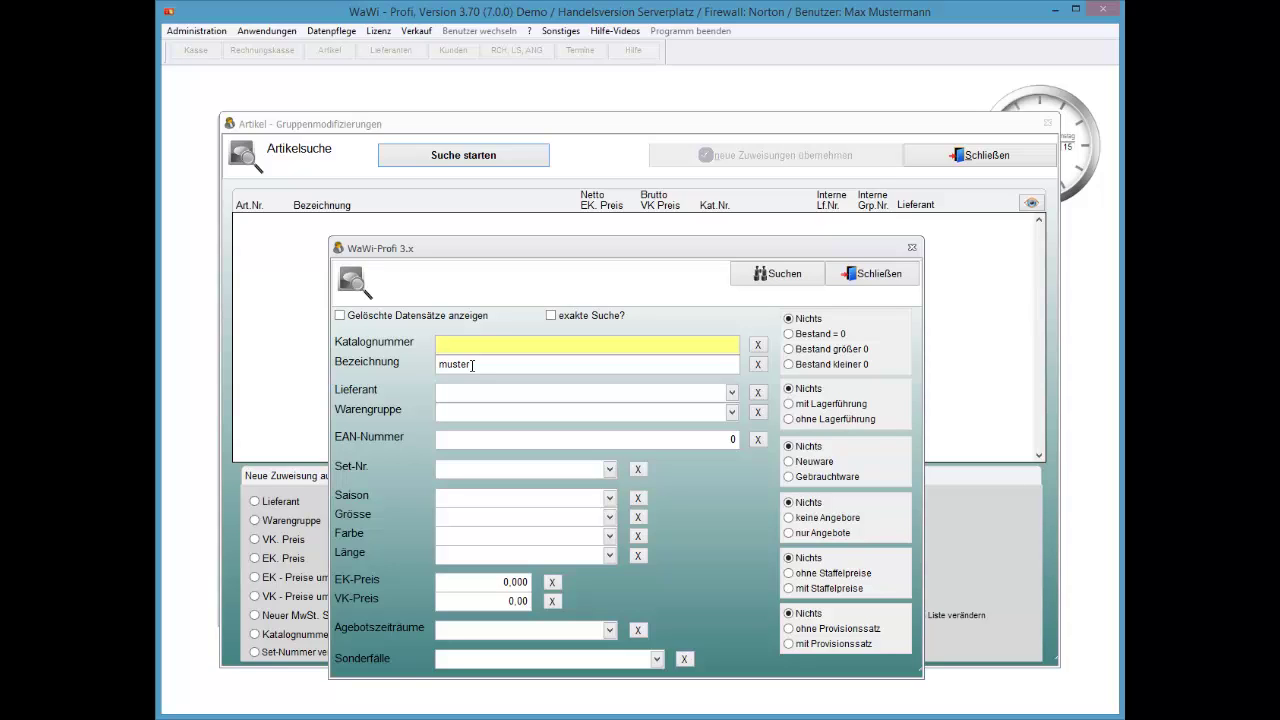
{"action": "type", "text": "m"}
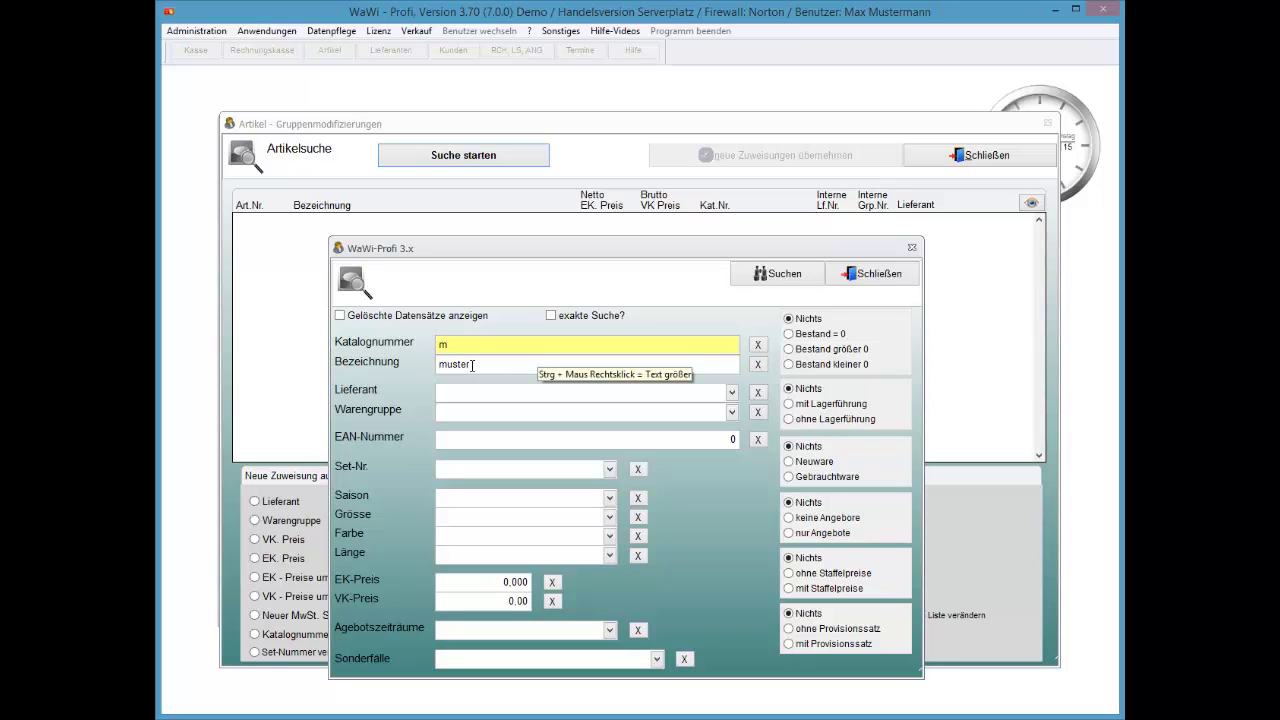
{"action": "left_click", "coordinate": [472, 365]}
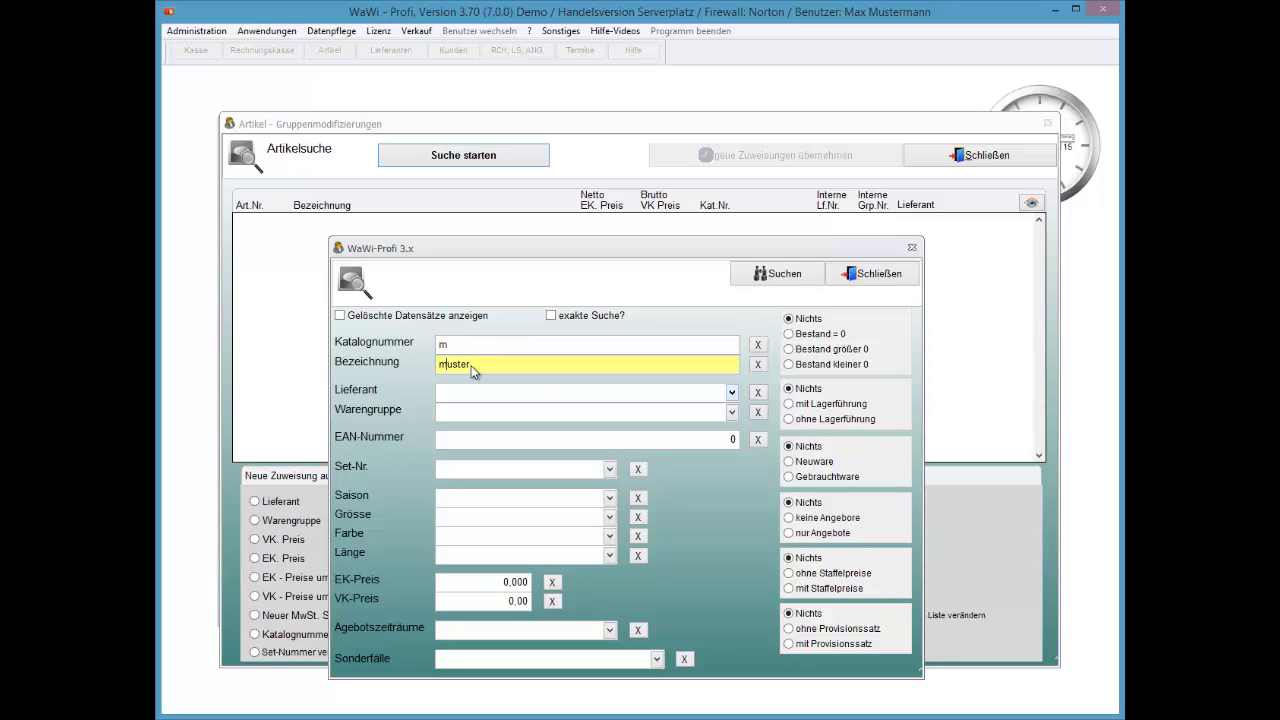
Look through the suppliers available as the Lieferant search criterion
{"action": "key", "text": "Tab"}
{"action": "key", "text": "F4"}
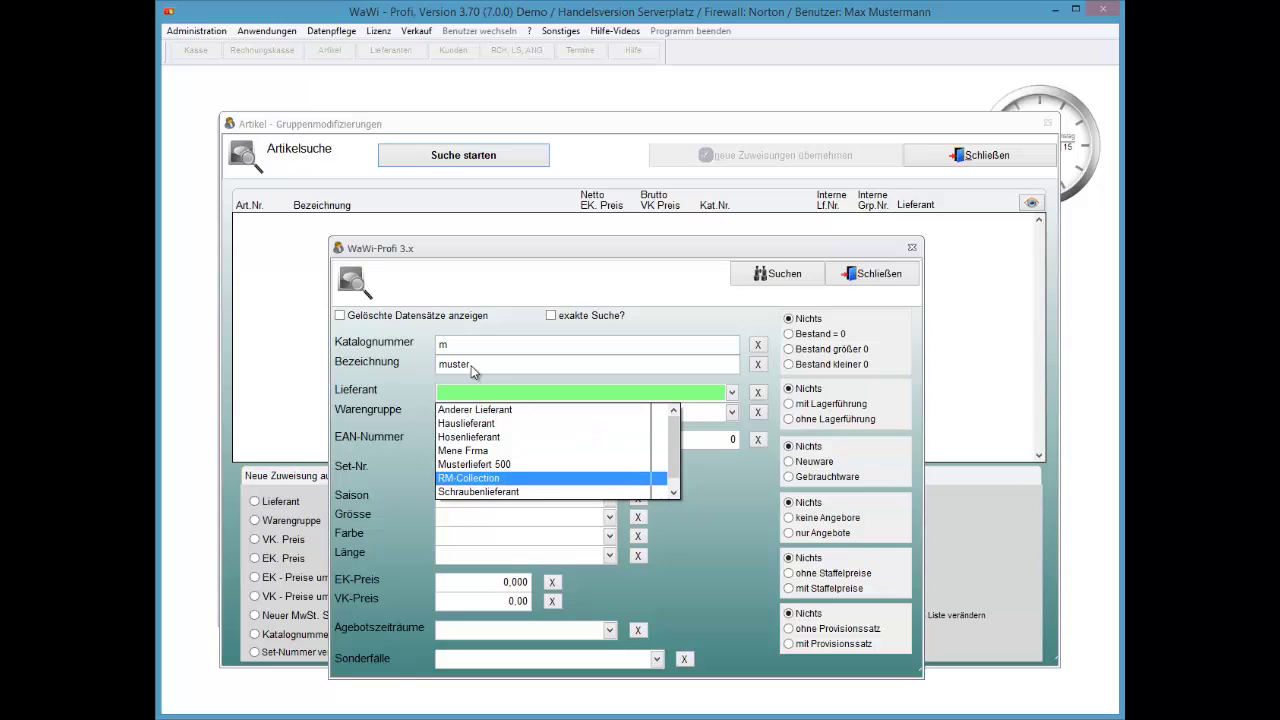
{"action": "key", "text": "Up"}
{"action": "key", "text": "Up"}
{"action": "key", "text": "Up"}
{"action": "key", "text": "Up"}
{"action": "key", "text": "Up"}
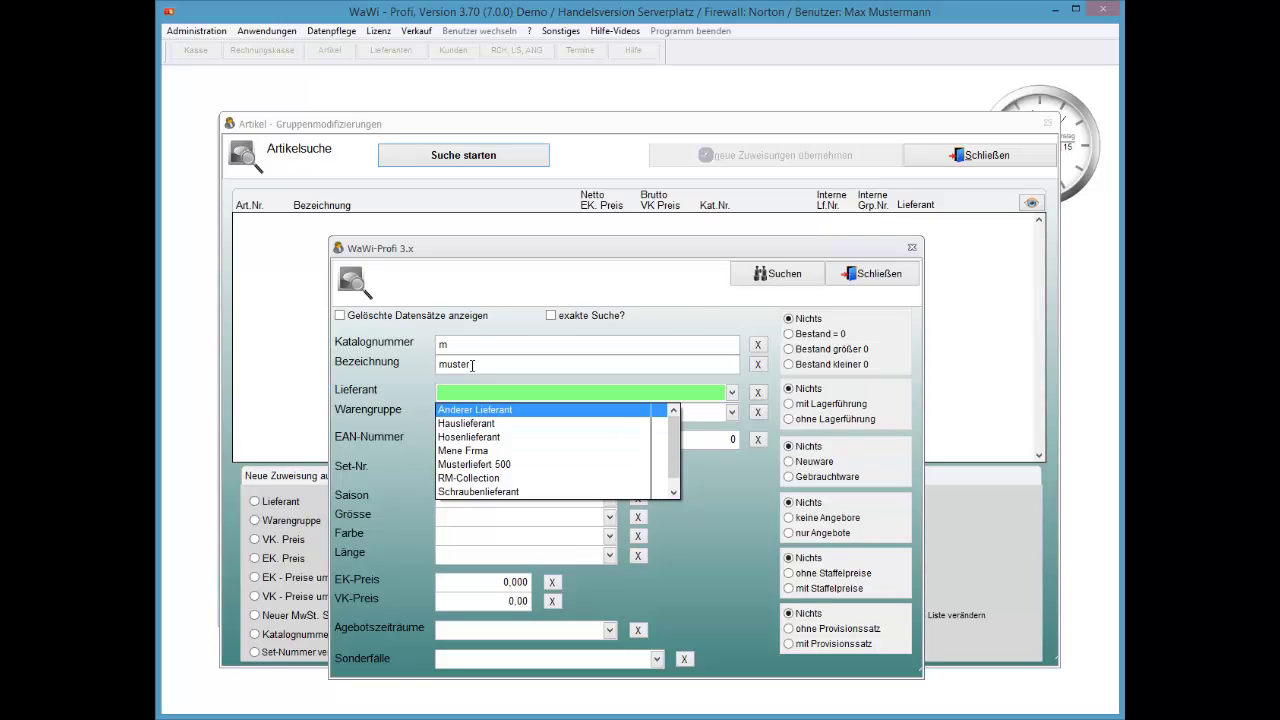
Search for articles with Katalognummer m and Bezeichnung muster, and repeat the search with Katalognummer -m
{"action": "left_click", "coordinate": [472, 366]}
{"action": "key", "text": "Return"}
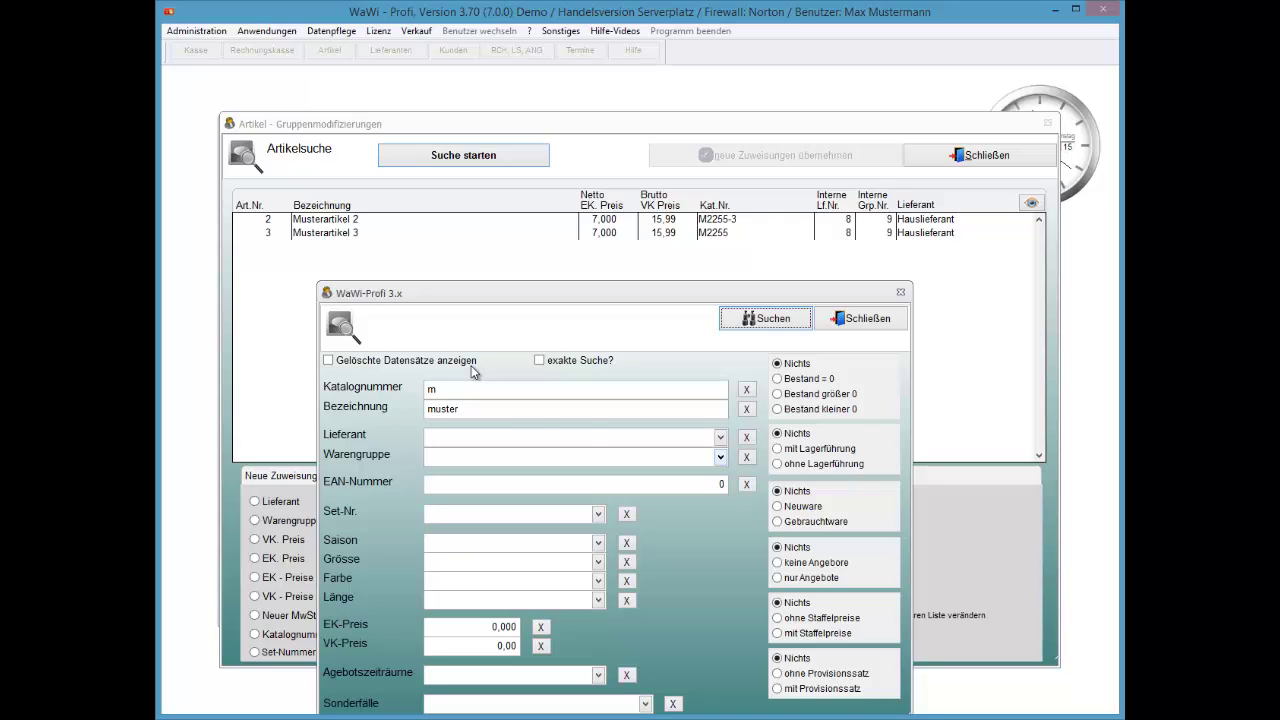
{"action": "left_click", "coordinate": [472, 383]}
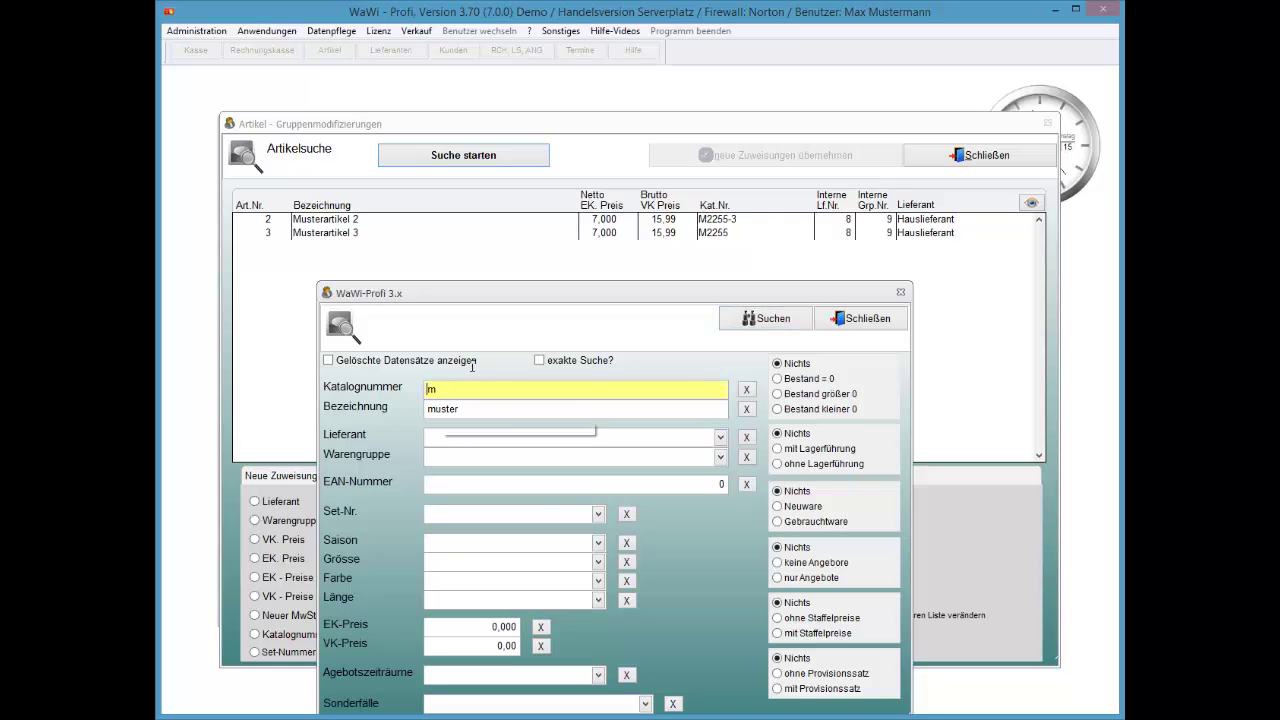
{"action": "type", "text": "-"}
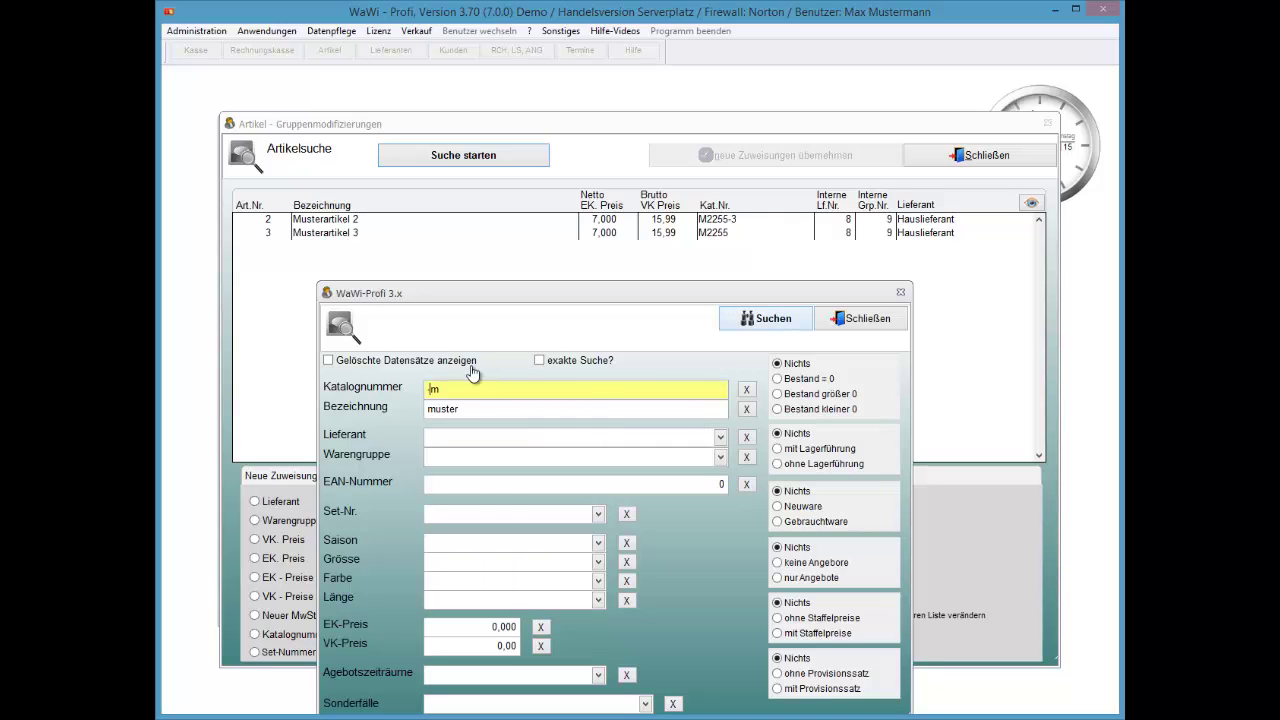
{"action": "key", "text": "Return"}
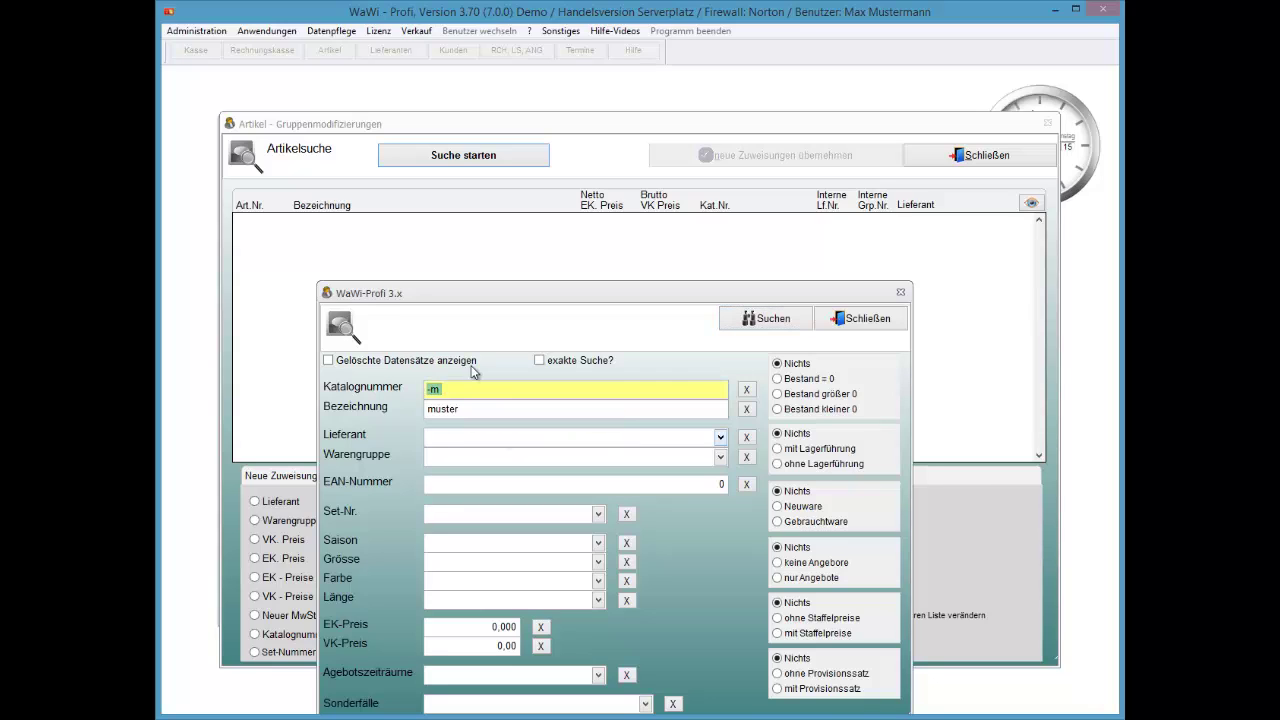
Clear the Katalognummer and search for Bezeichnung muster alone, first as a normal and again as an exact search
{"action": "key", "text": "Delete"}
{"action": "key", "text": "Return"}
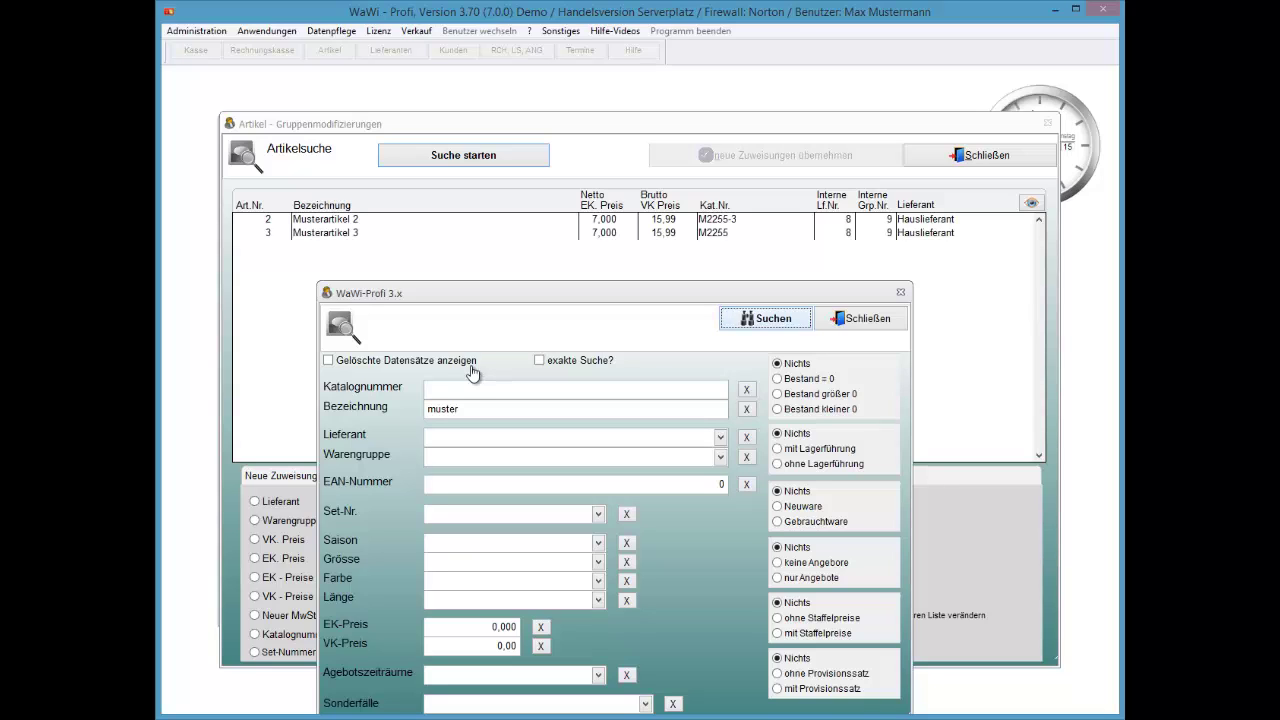
{"action": "key", "text": "Tab"}
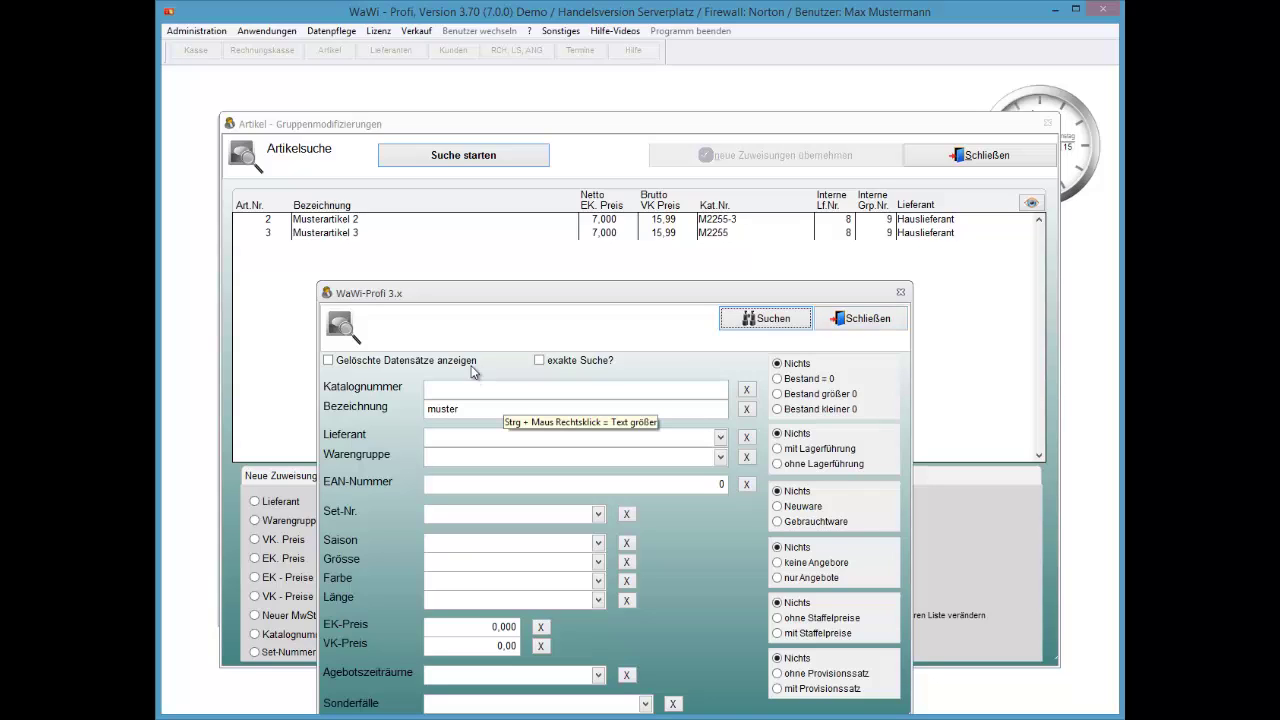
{"action": "left_click", "coordinate": [428, 408]}
{"action": "left_click", "coordinate": [539, 360]}
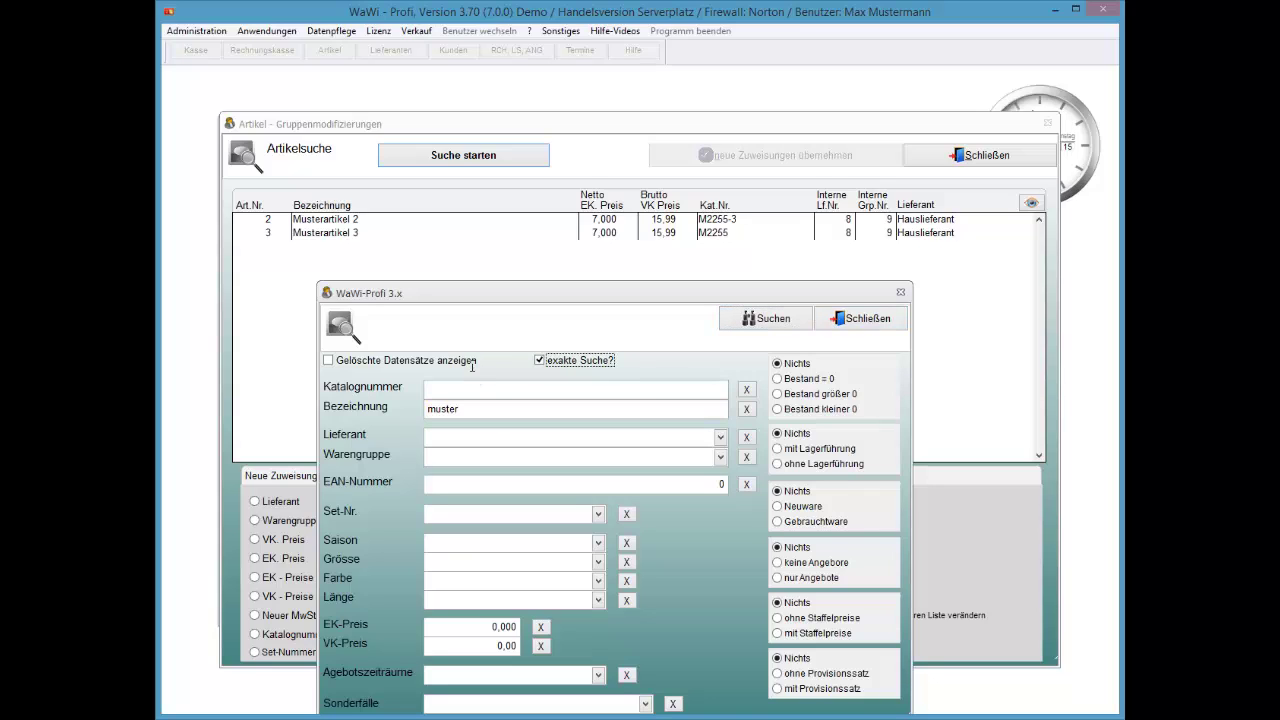
{"action": "key", "text": "Return"}
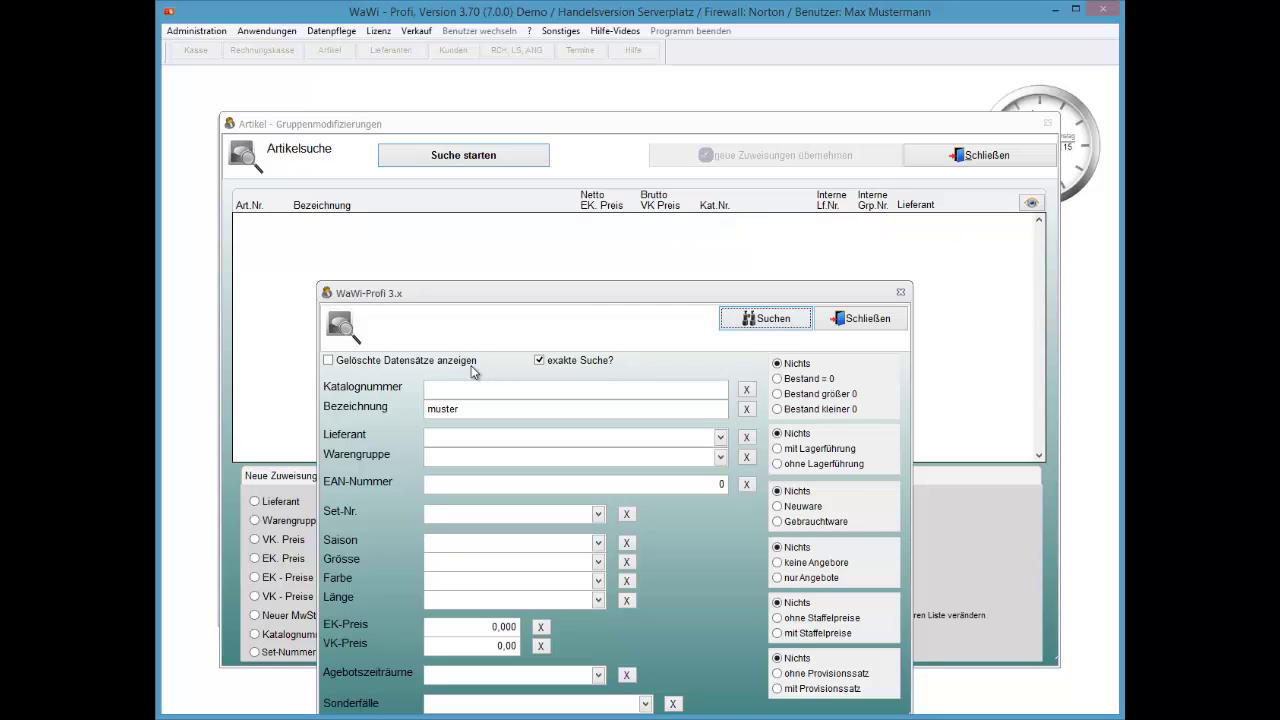
Turn off the exact search and search for Bezeichnung muster again
{"action": "key", "text": "shift+Tab"}
{"action": "key", "text": "space"}
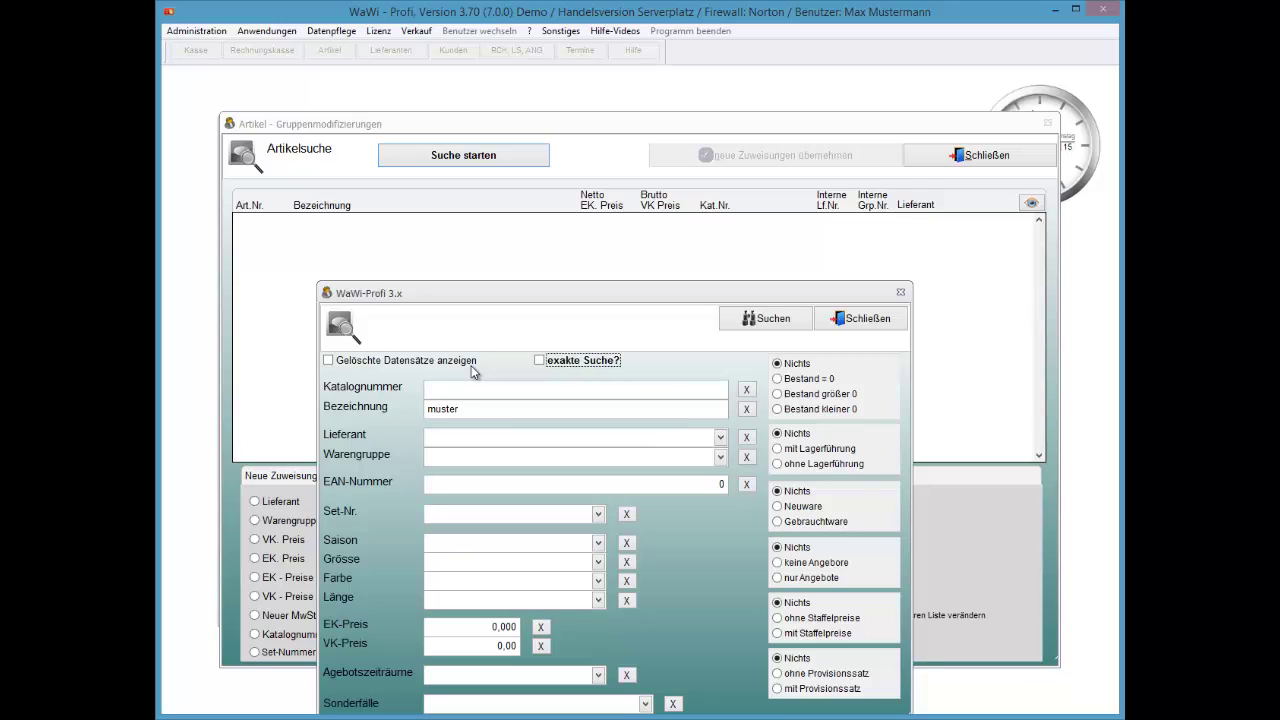
{"action": "key", "text": "Return"}
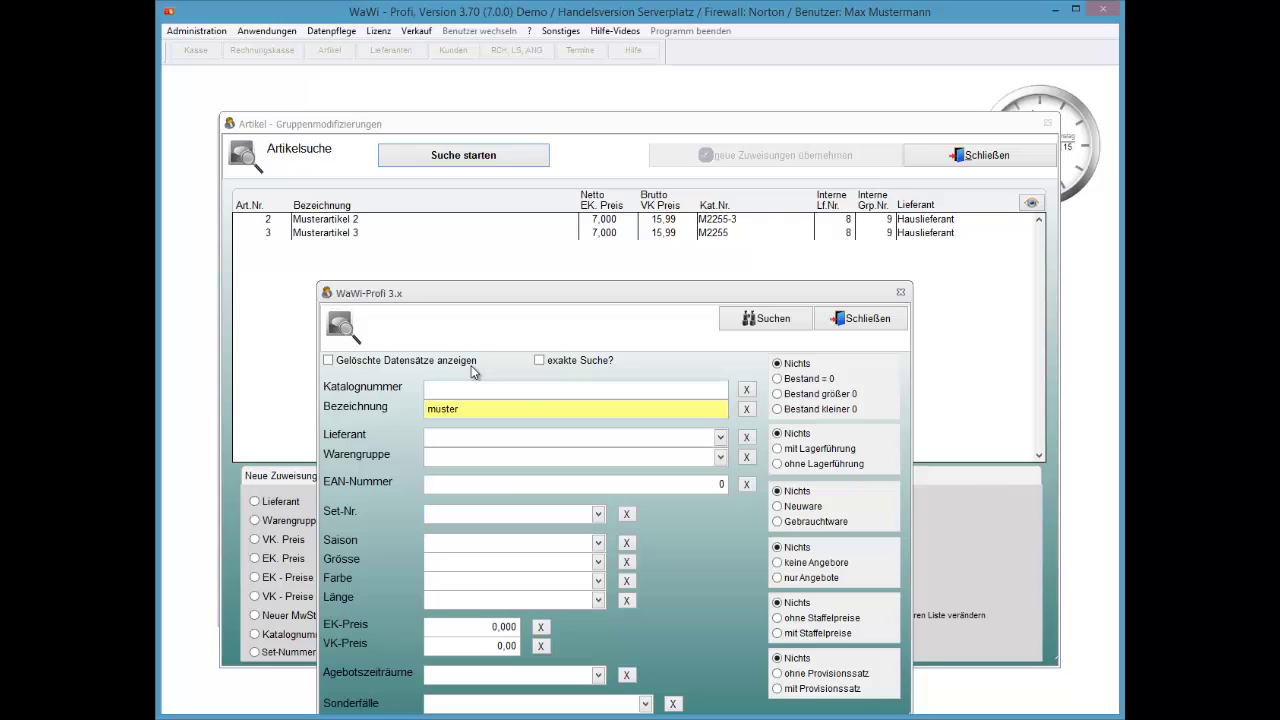
Capitalise the Bezeichnung to Muster, run an exact search for it and turn the exact search off again
{"action": "key", "text": "Delete"}
{"action": "type", "text": "M"}
{"action": "left_click", "coordinate": [539, 360]}
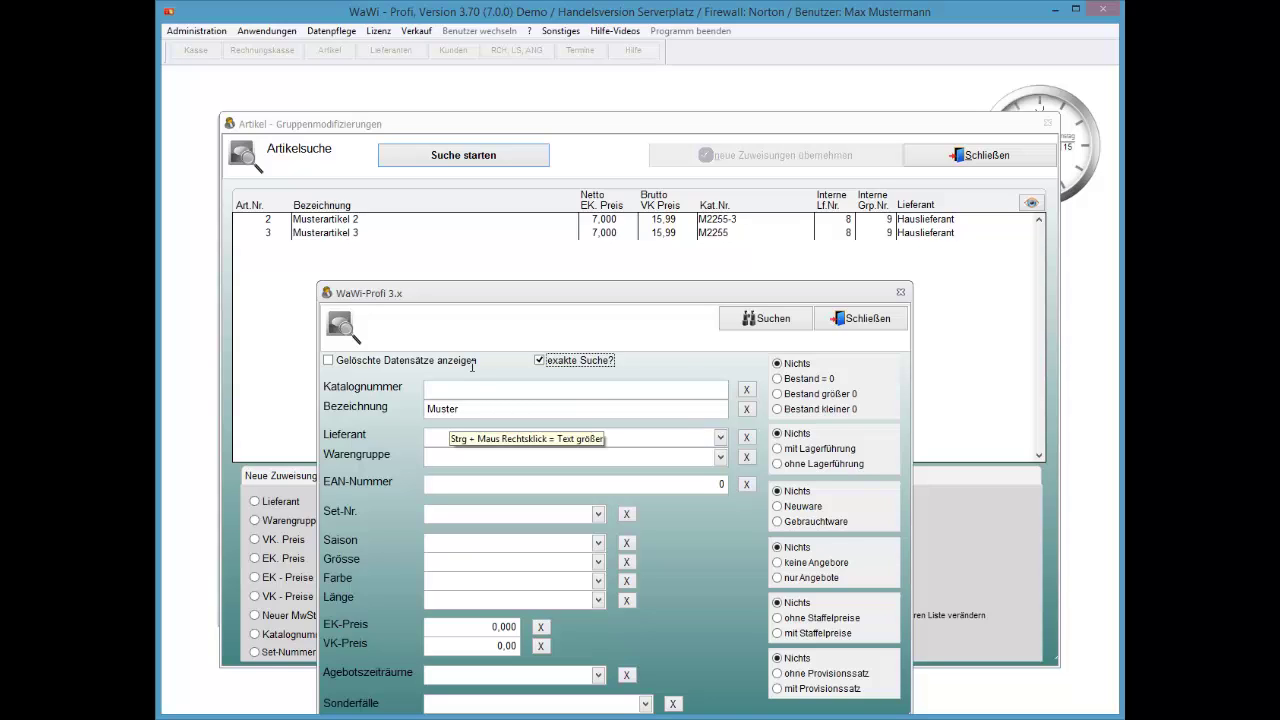
{"action": "key", "text": "Return"}
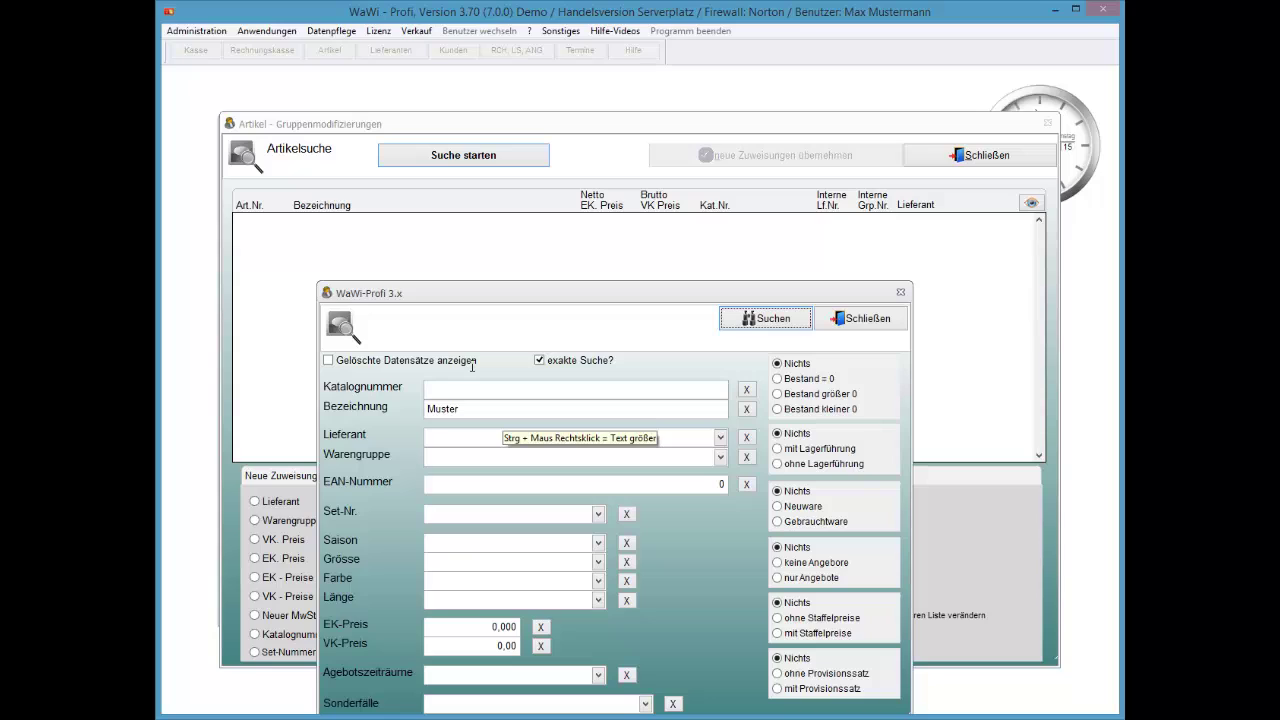
{"action": "key", "text": "space"}
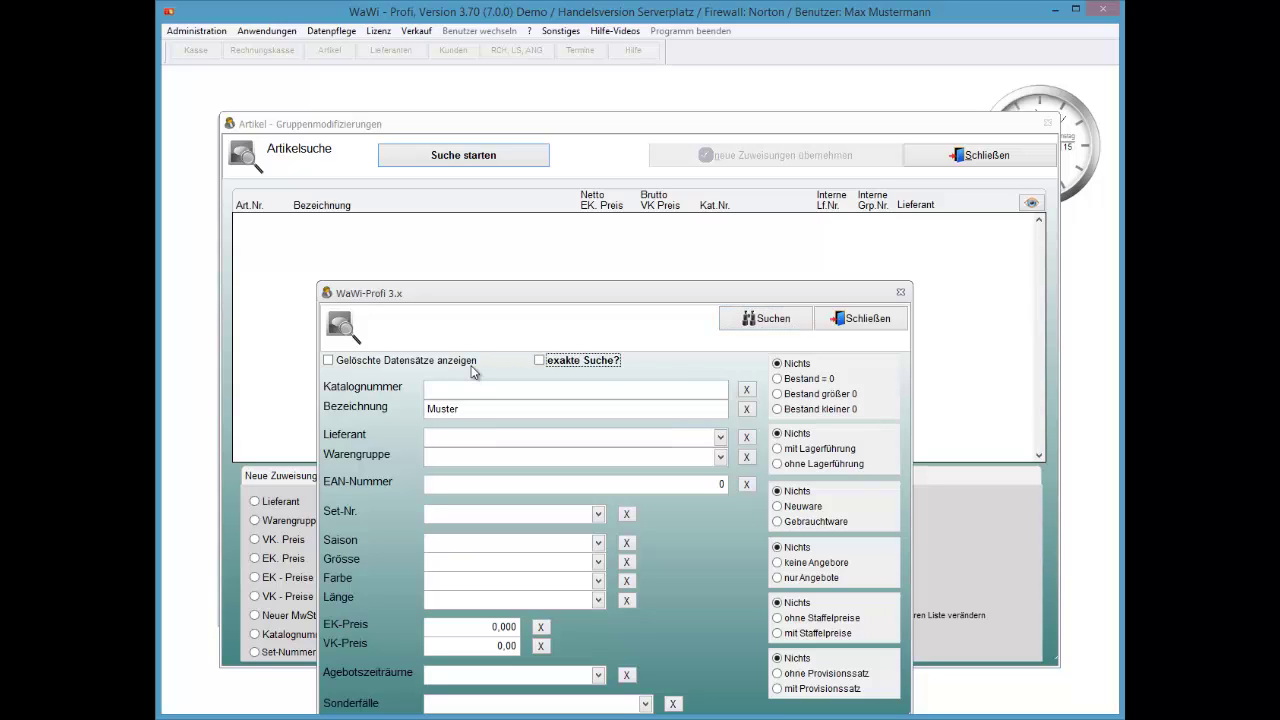
Run a normal, non-exact search for Bezeichnung Muster and leave the search form
{"action": "key", "text": "Return"}
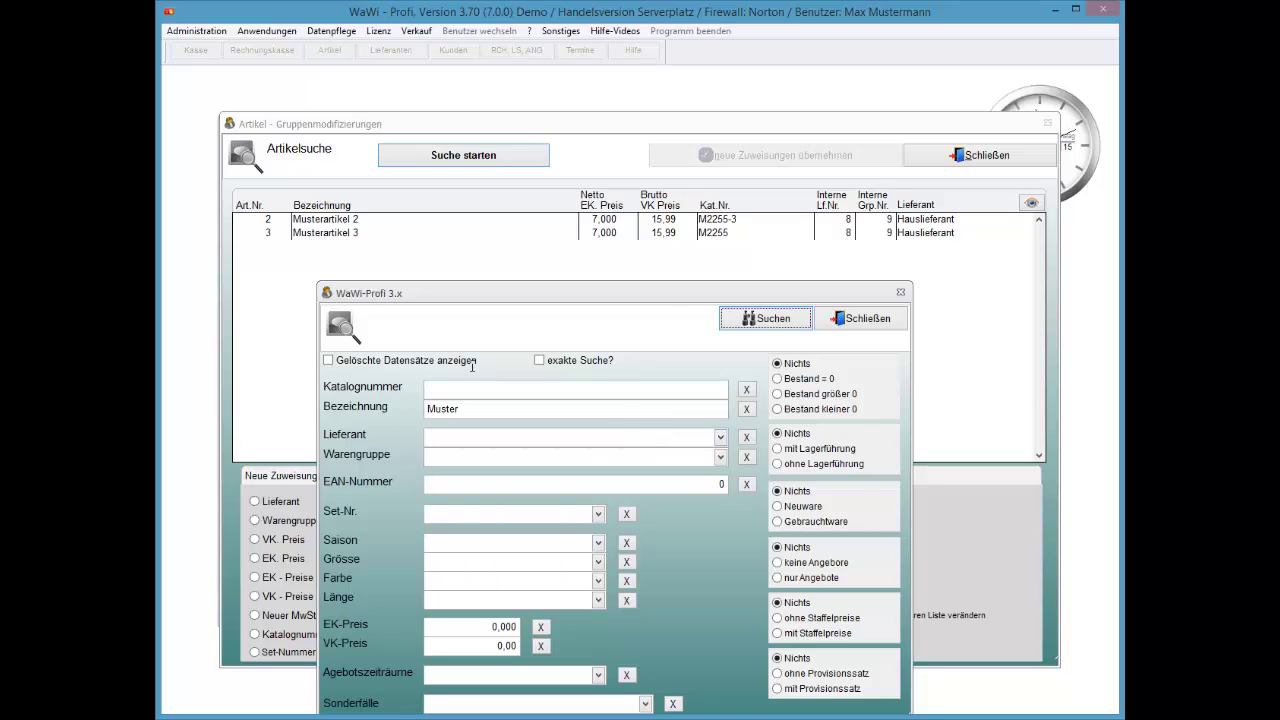
{"action": "key", "text": "shift+Tab"}
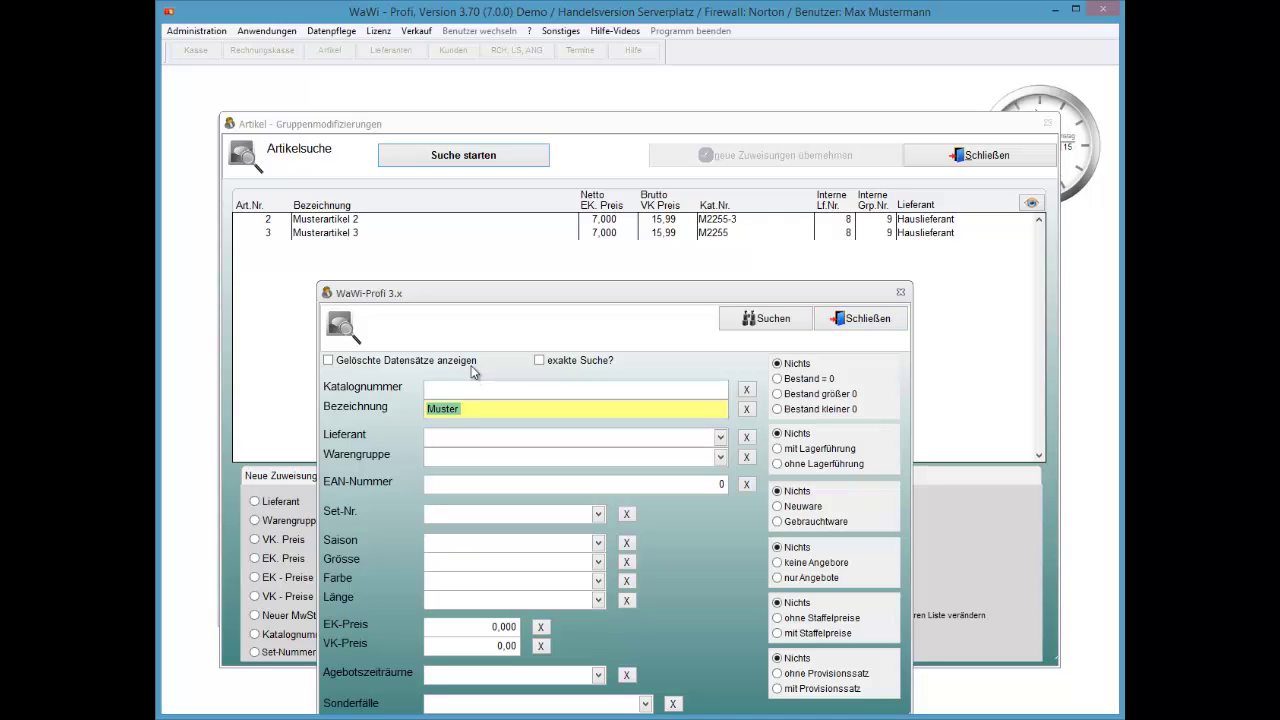
{"action": "key", "text": "Escape"}
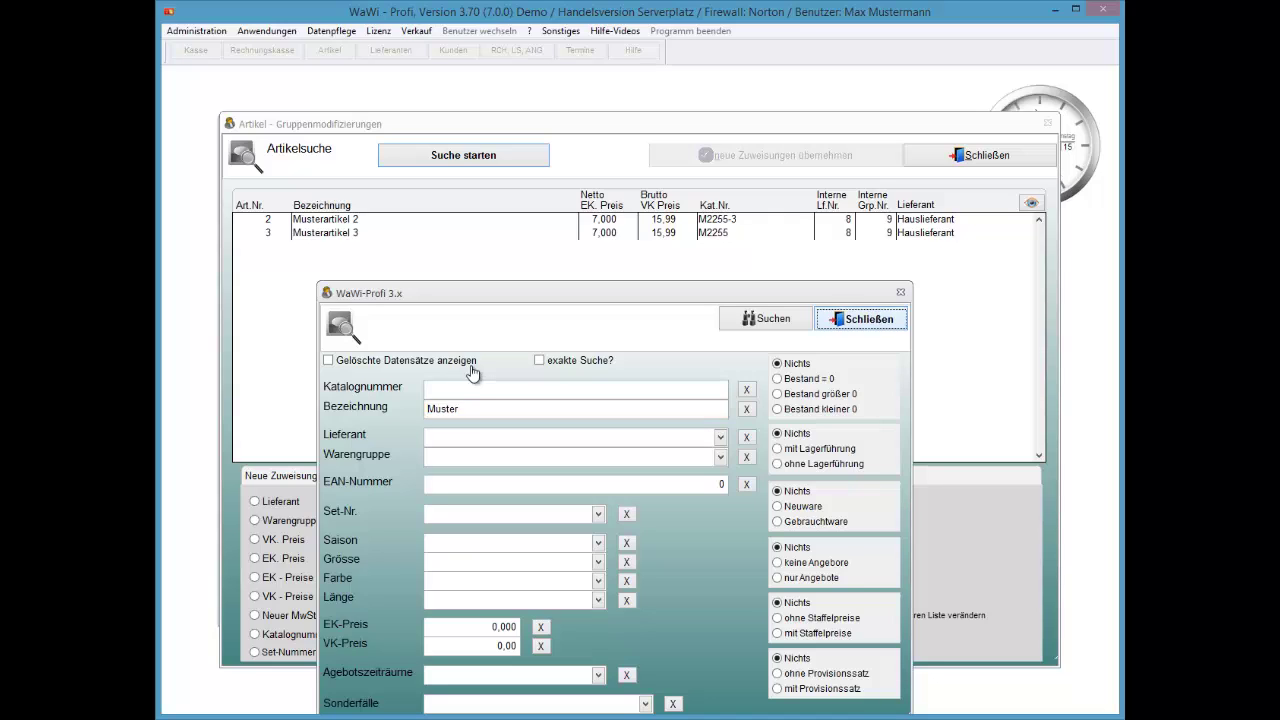
View the article master records of Musterartikel 2 and Musterartikel 3 from the result list, returning to the list after each
{"action": "left_click", "coordinate": [325, 232]}
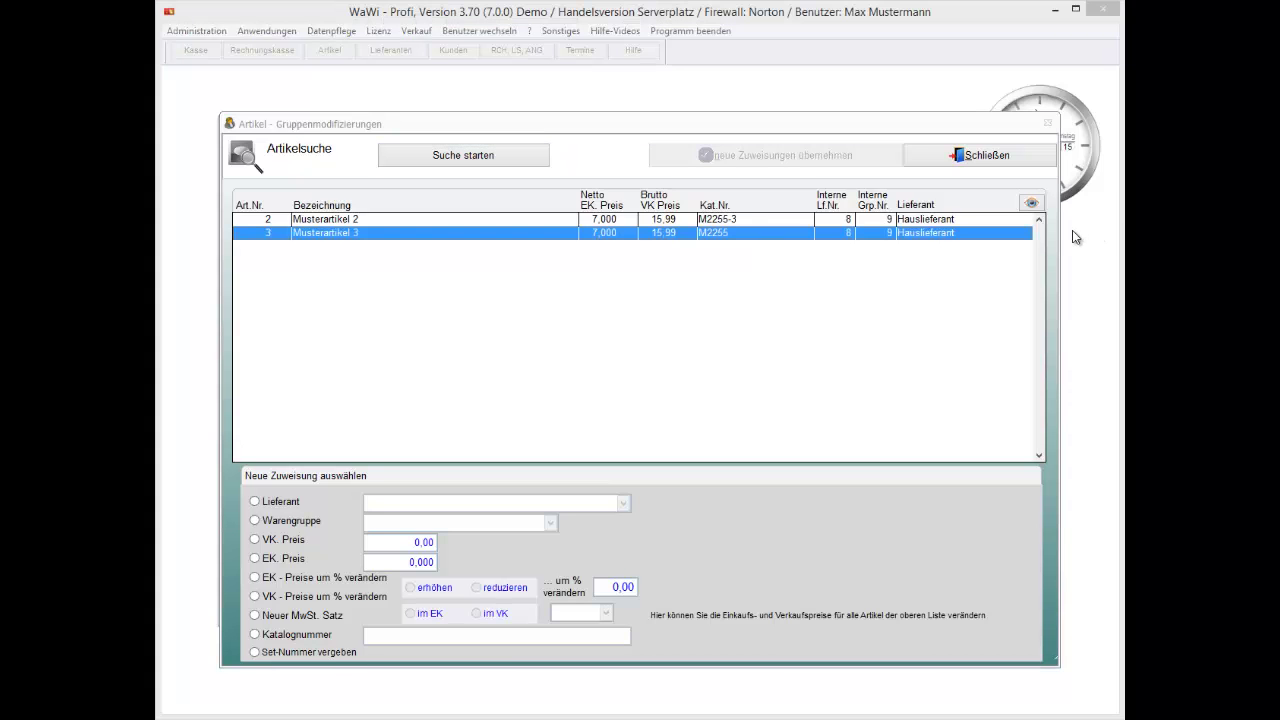
{"action": "left_click", "coordinate": [512, 221]}
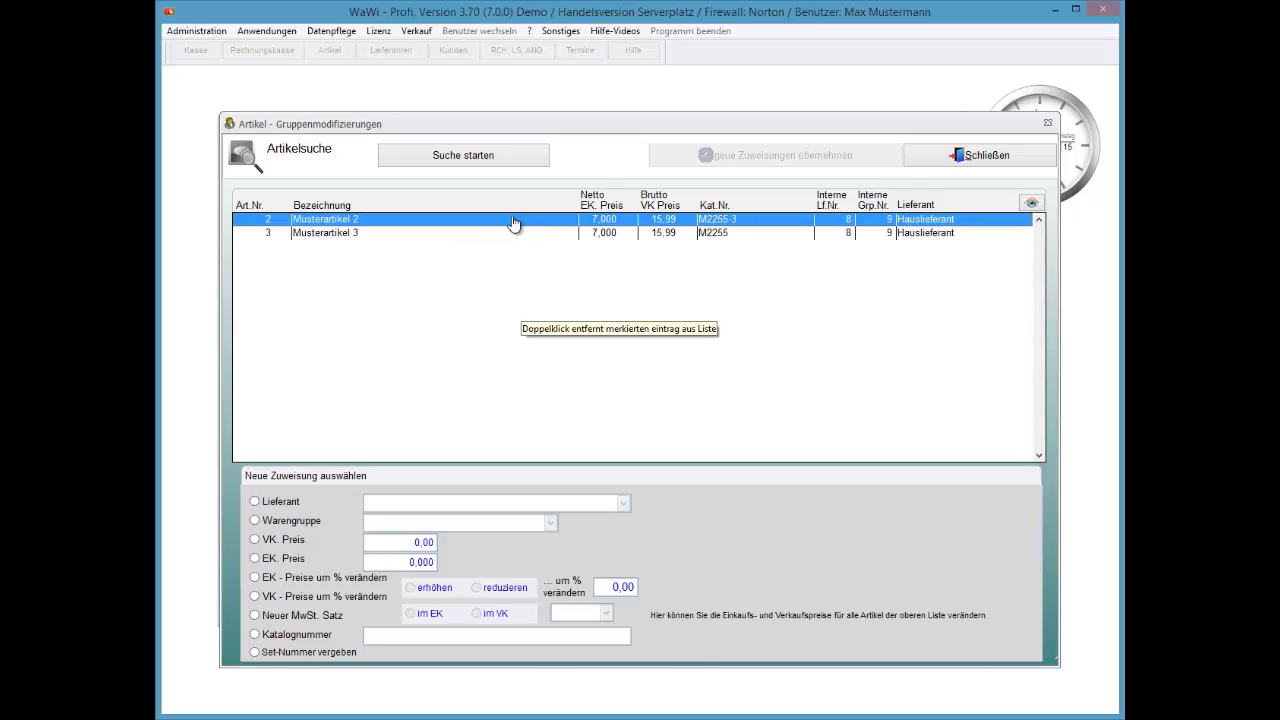
{"action": "left_click", "coordinate": [1031, 203]}
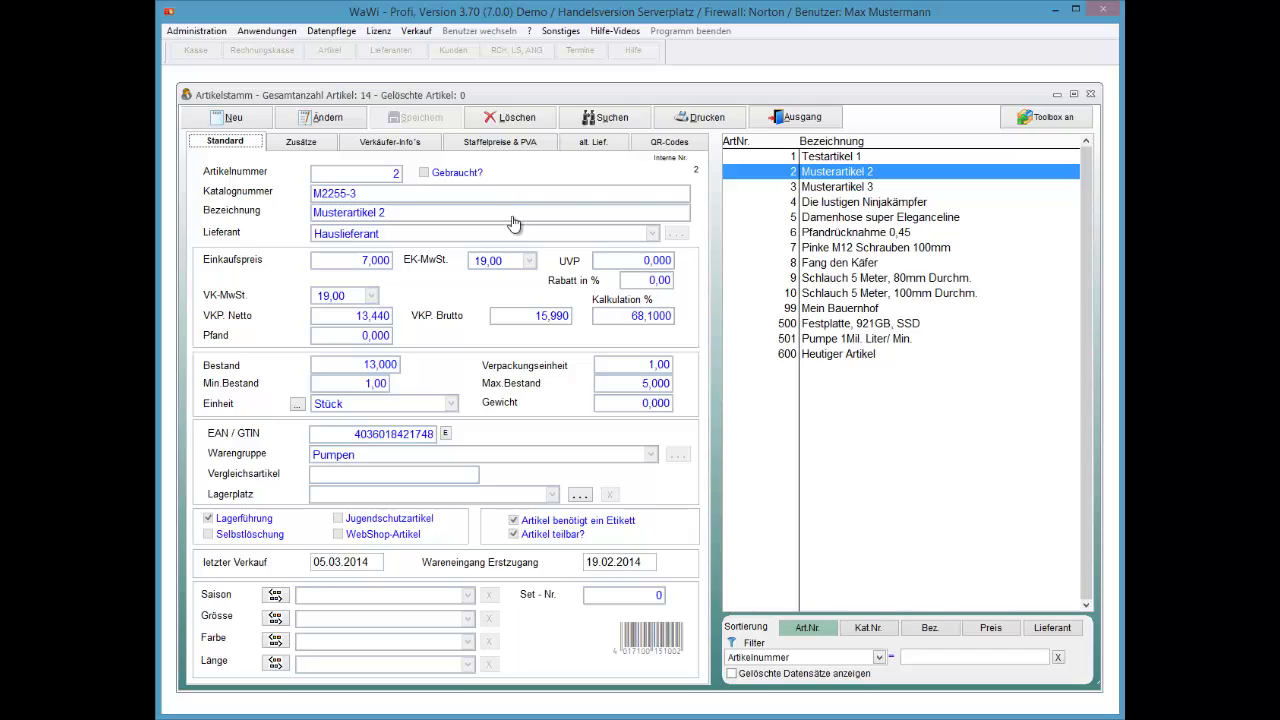
{"action": "key", "text": "Escape"}
{"action": "key", "text": "Down"}
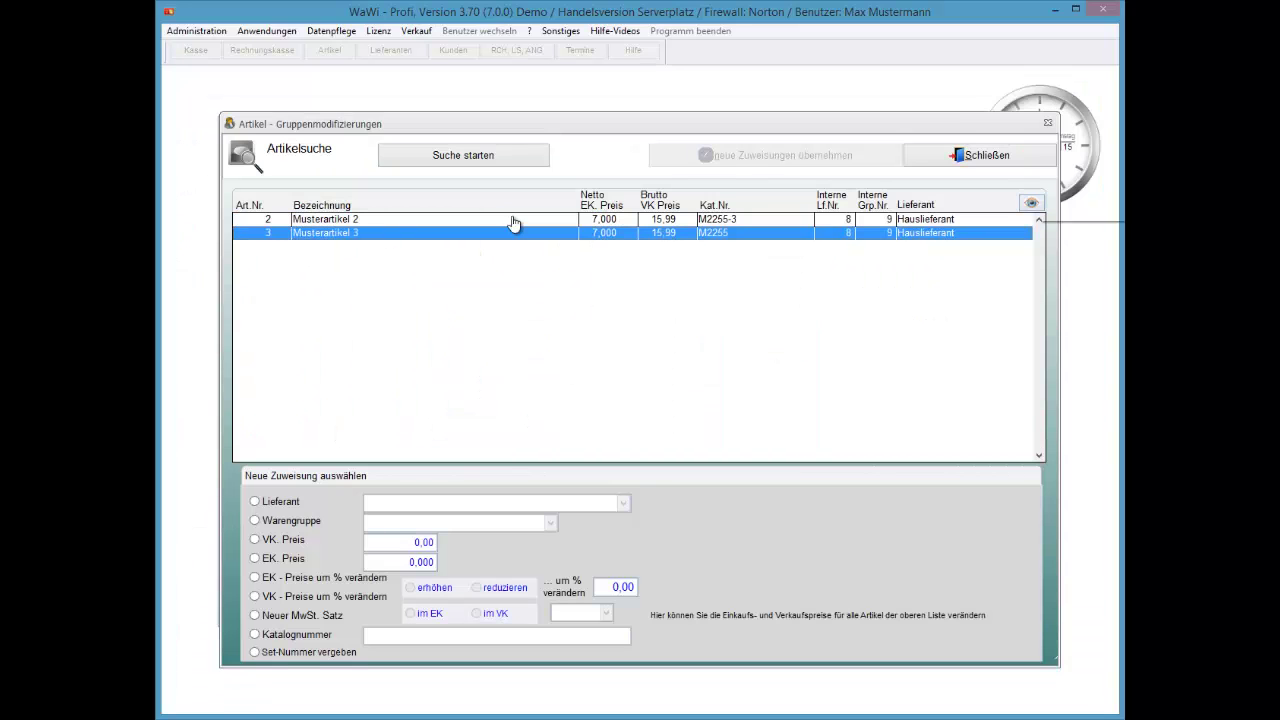
{"action": "key", "text": "Return"}
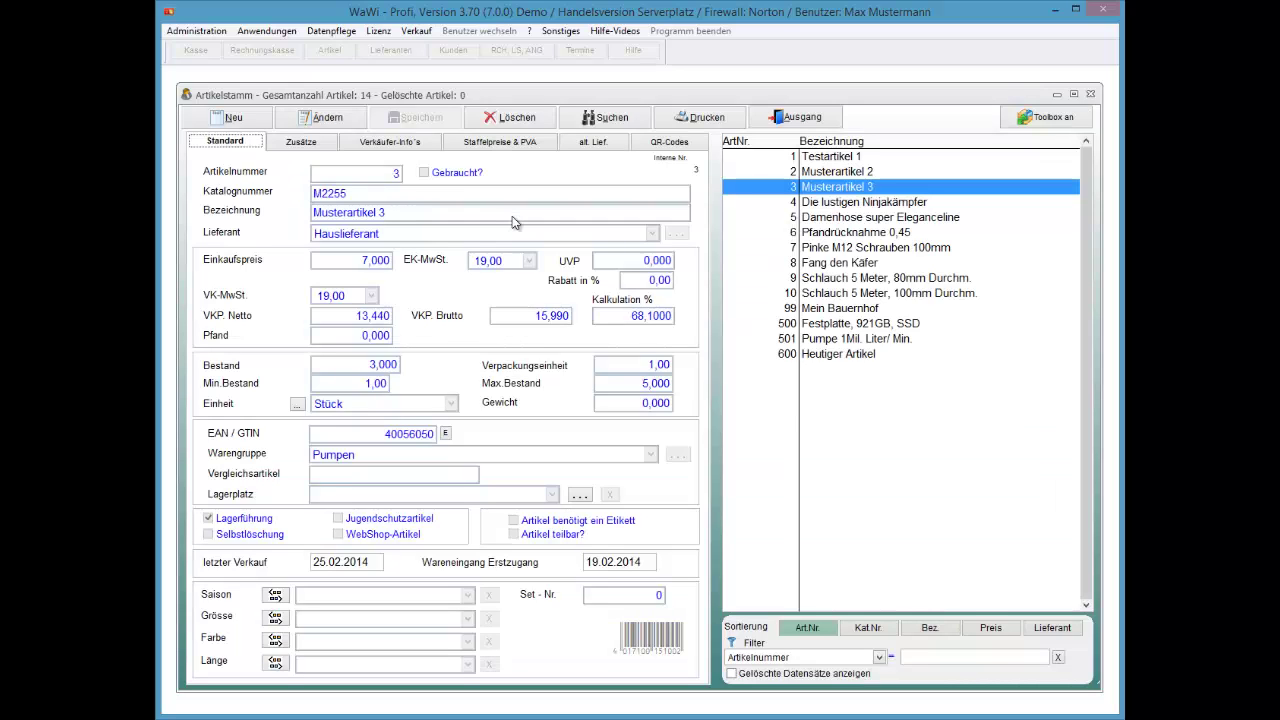
{"action": "key", "text": "Escape"}
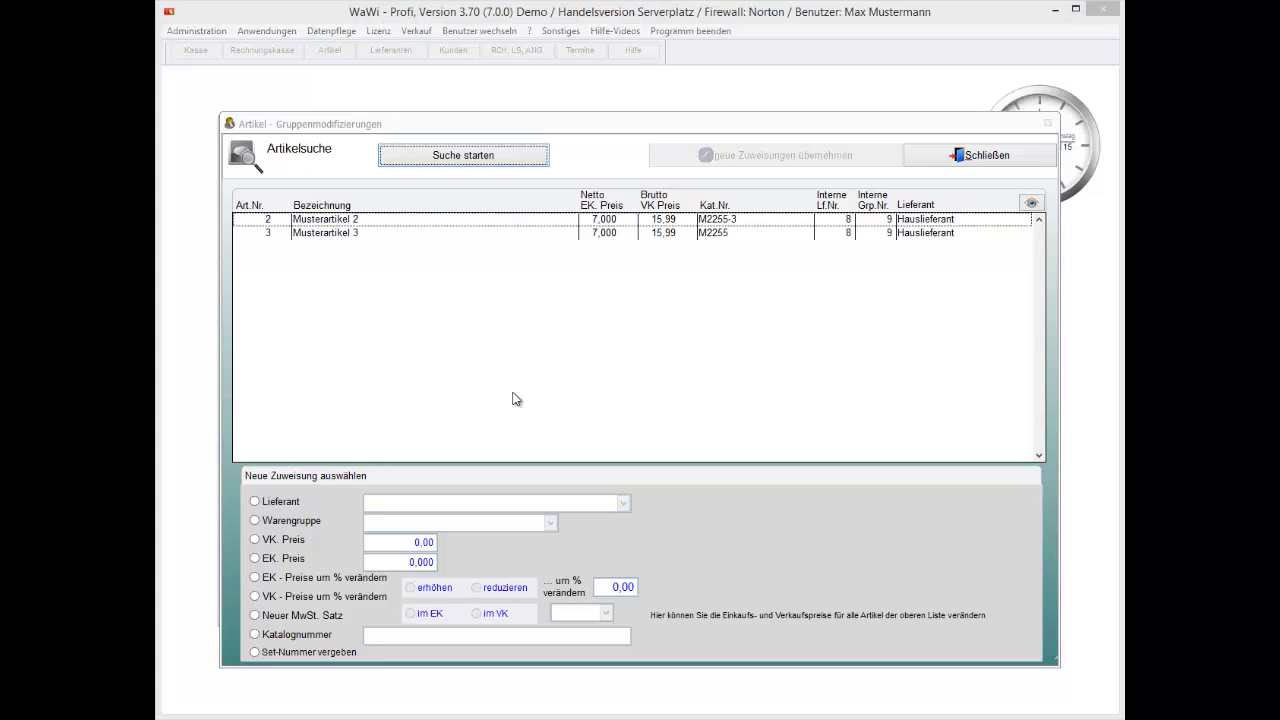
Remove Musterartikel 2 from the result list, then view the master record of the remaining Musterartikel 3
{"action": "left_click", "coordinate": [557, 236]}
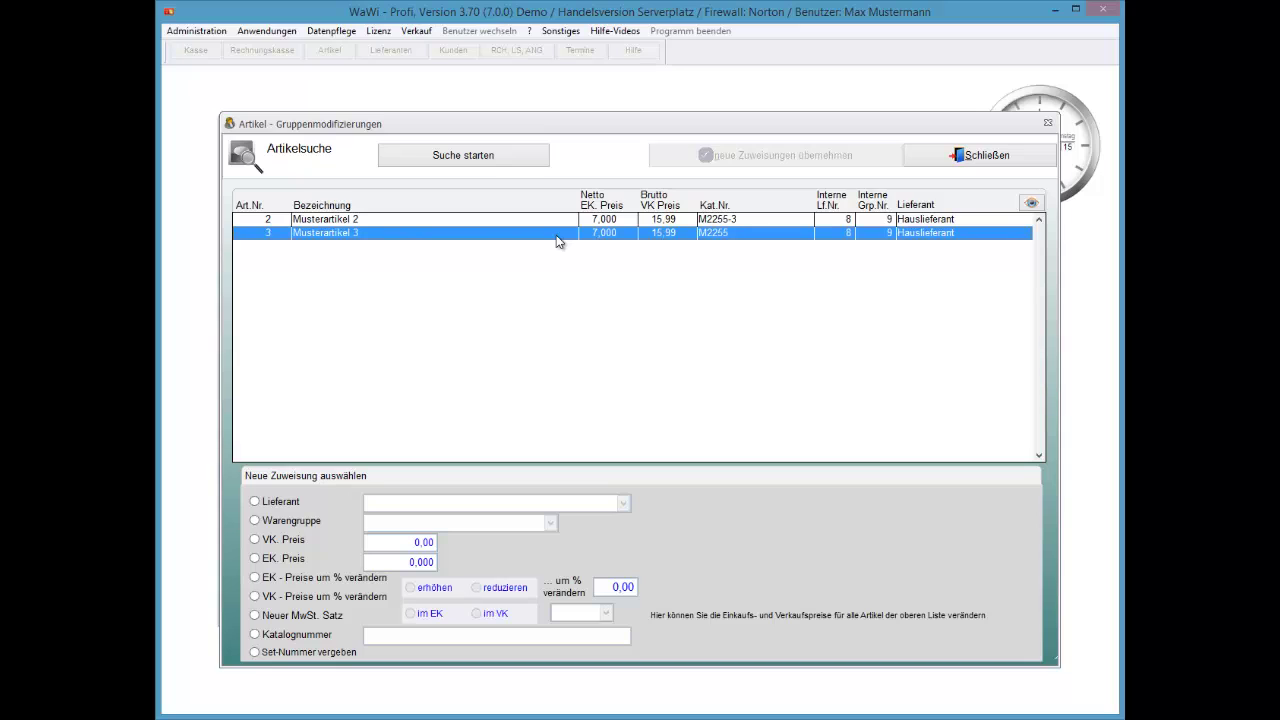
{"action": "key", "text": "Up"}
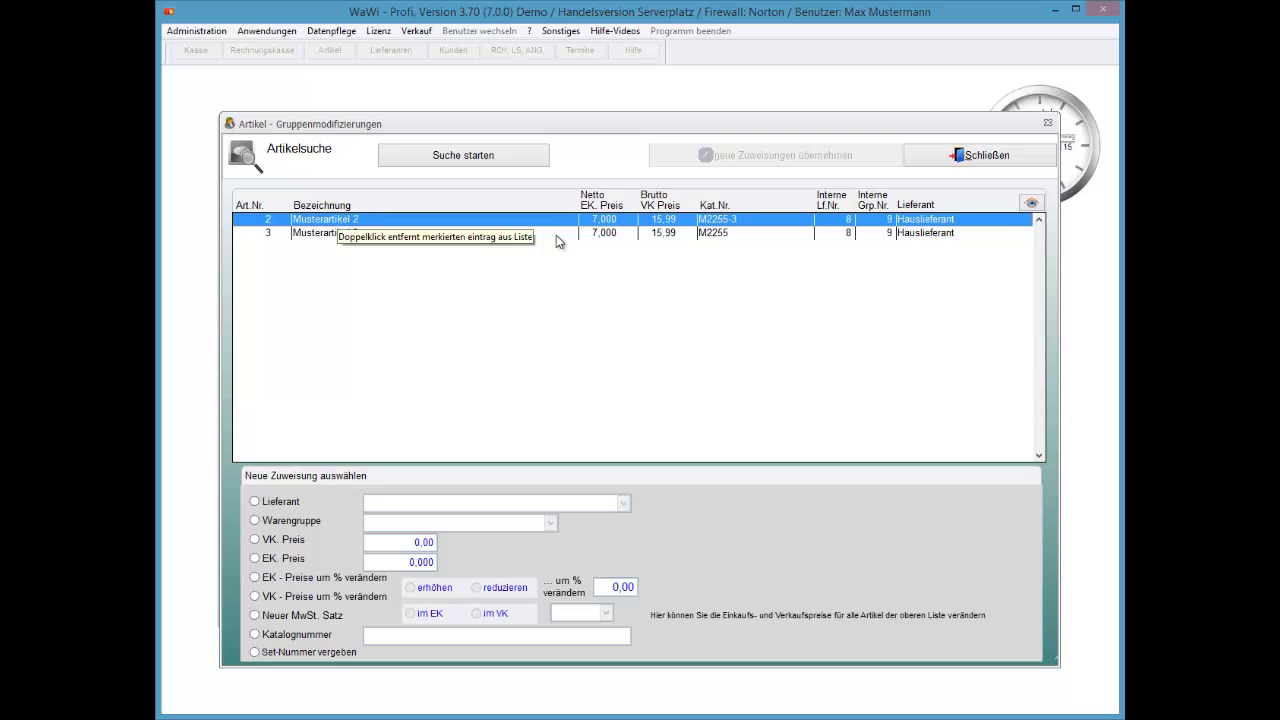
{"action": "double_click", "coordinate": [557, 240]}
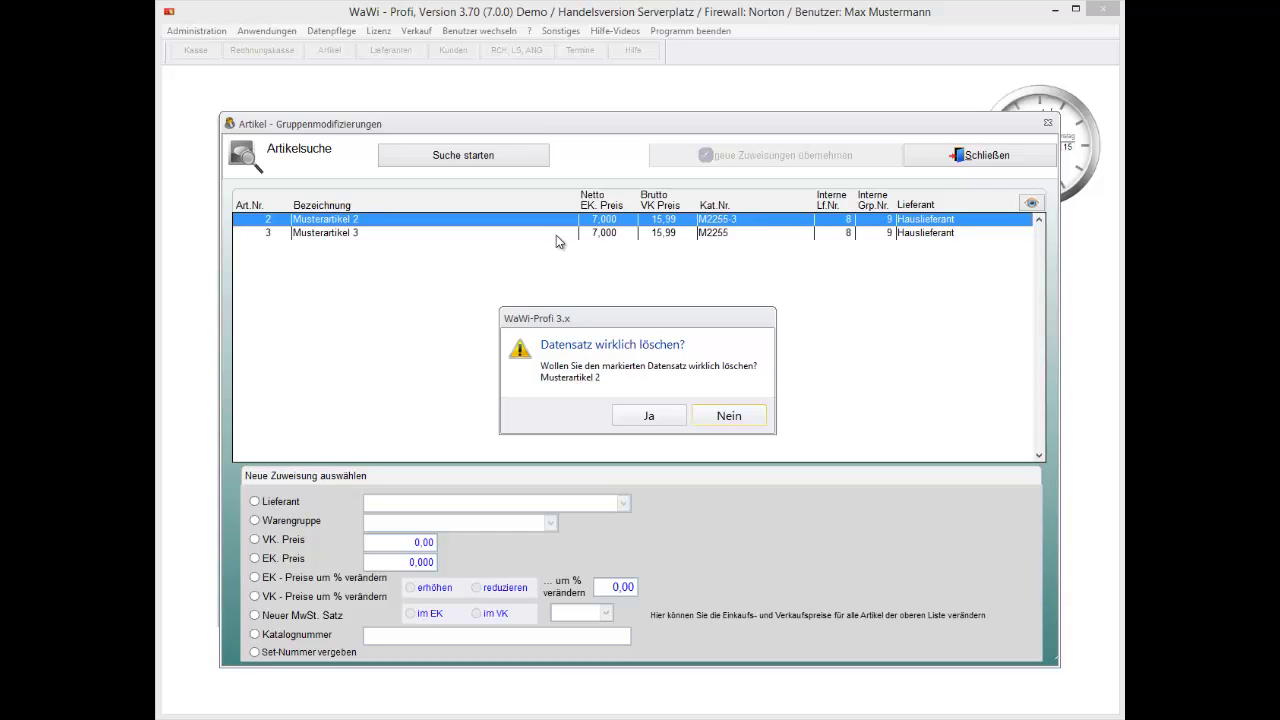
{"action": "key", "text": "Left"}
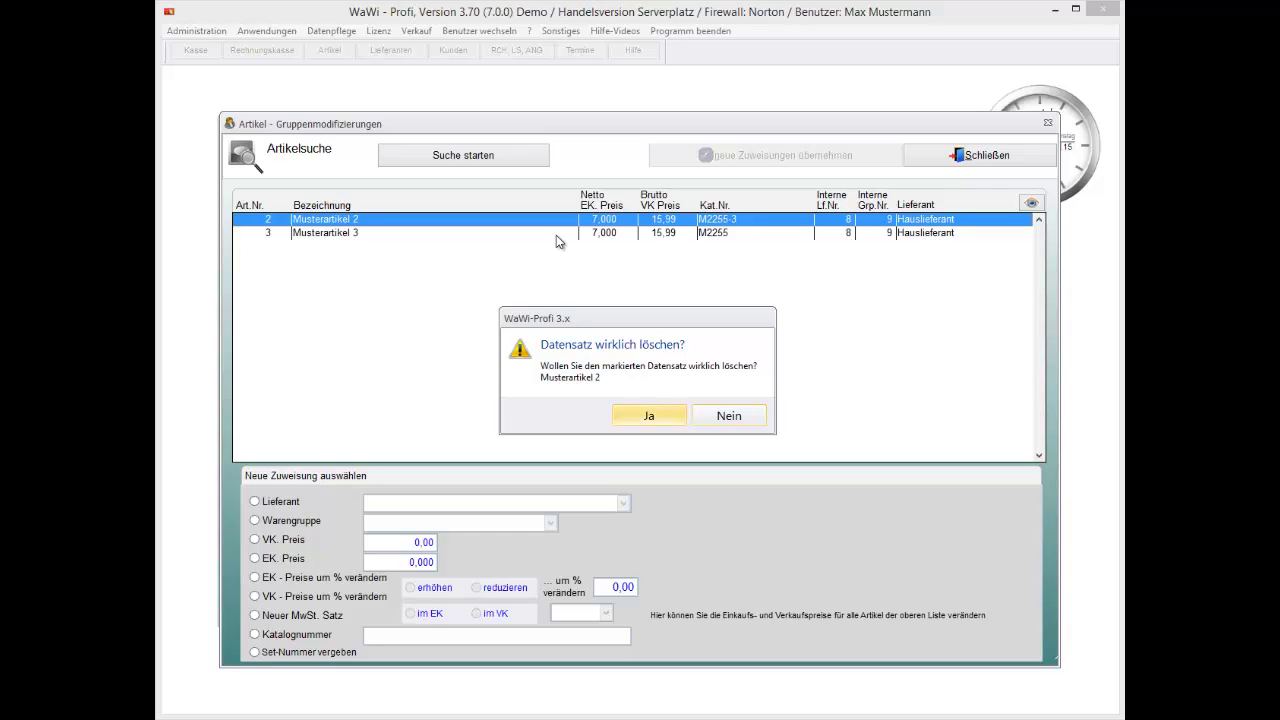
{"action": "key", "text": "Return"}
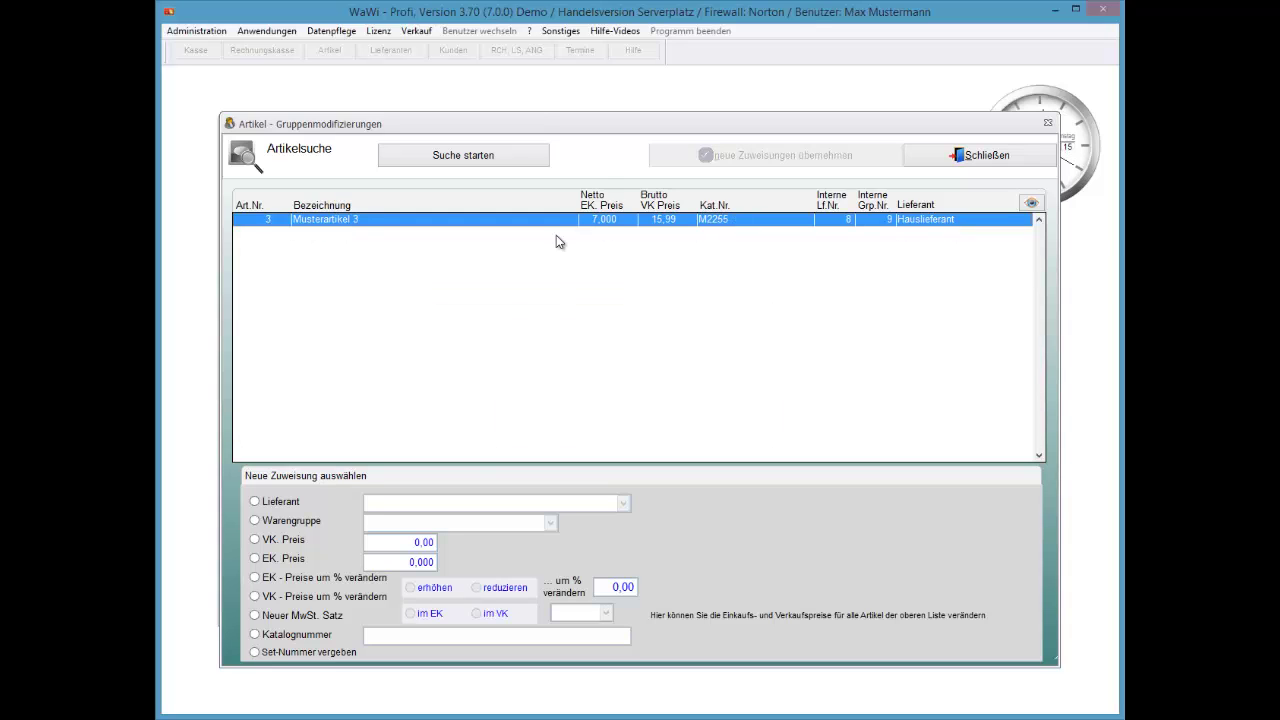
{"action": "double_click", "coordinate": [556, 236]}
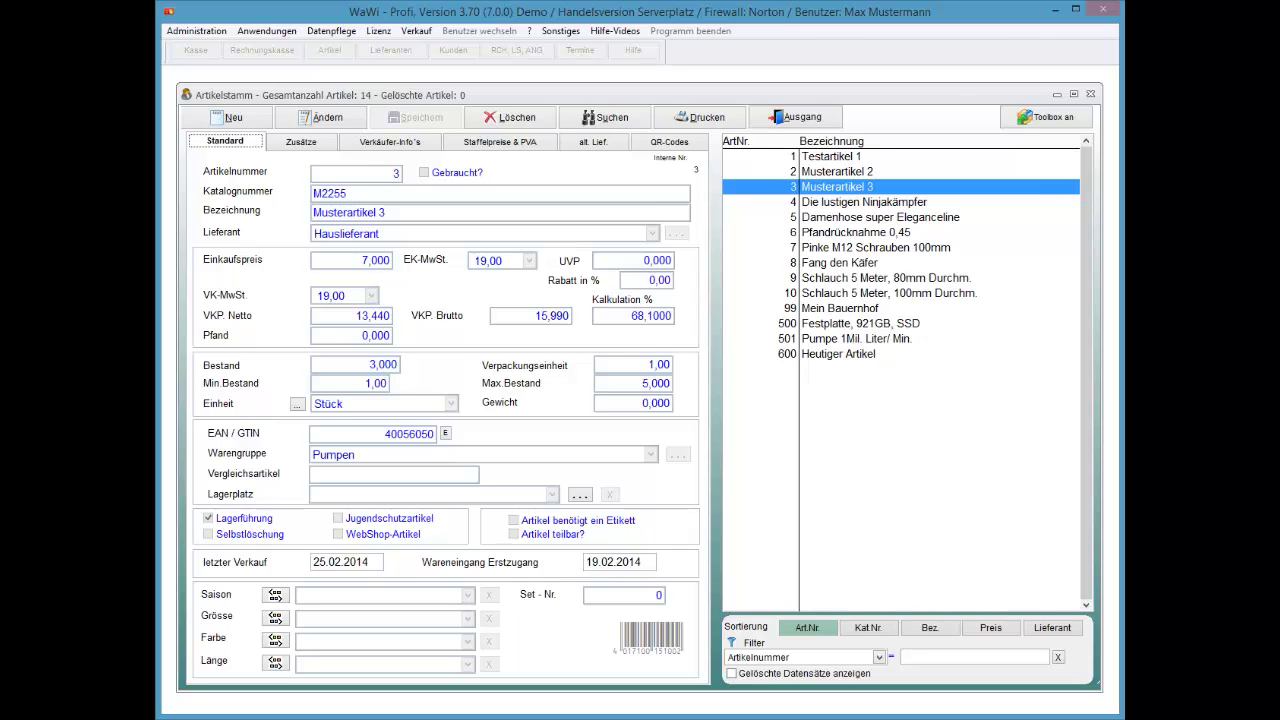
{"action": "key", "text": "Escape"}
Assign RM-Collection as the new Lieferant to all articles in the list and confirm the change
{"action": "left_click", "coordinate": [340, 221]}
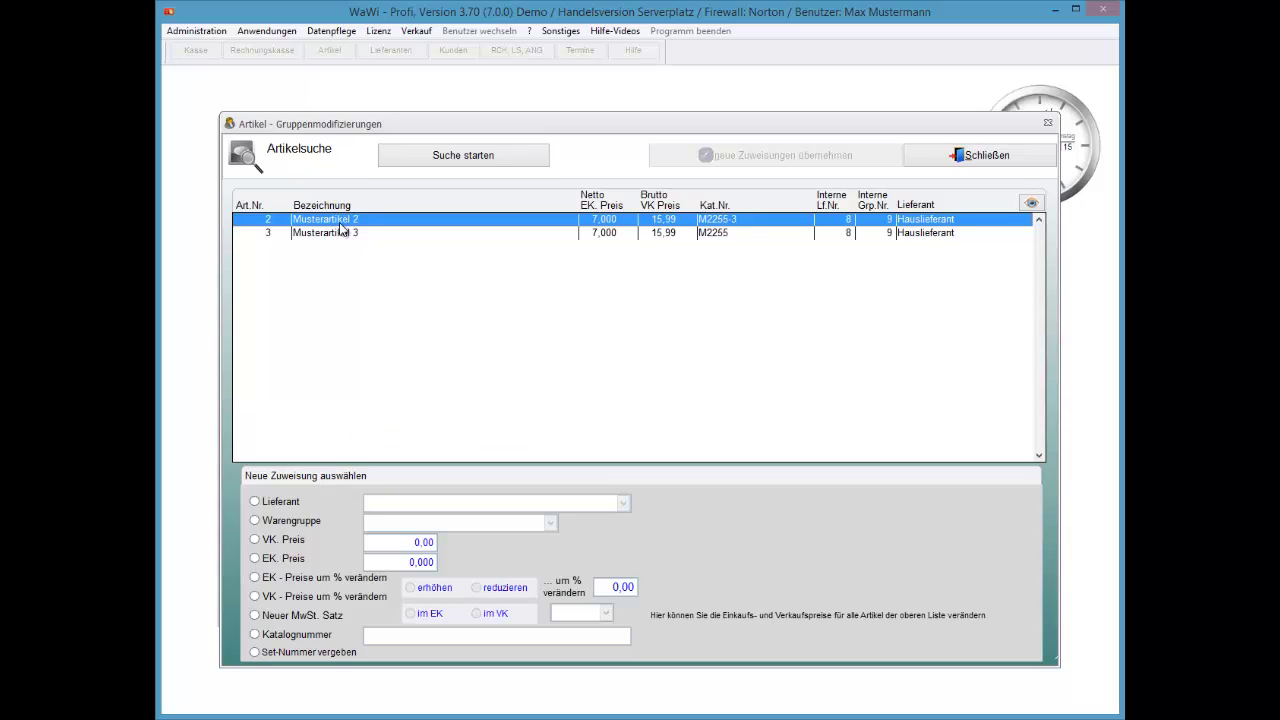
{"action": "key", "text": "Tab"}
{"action": "key", "text": "space"}
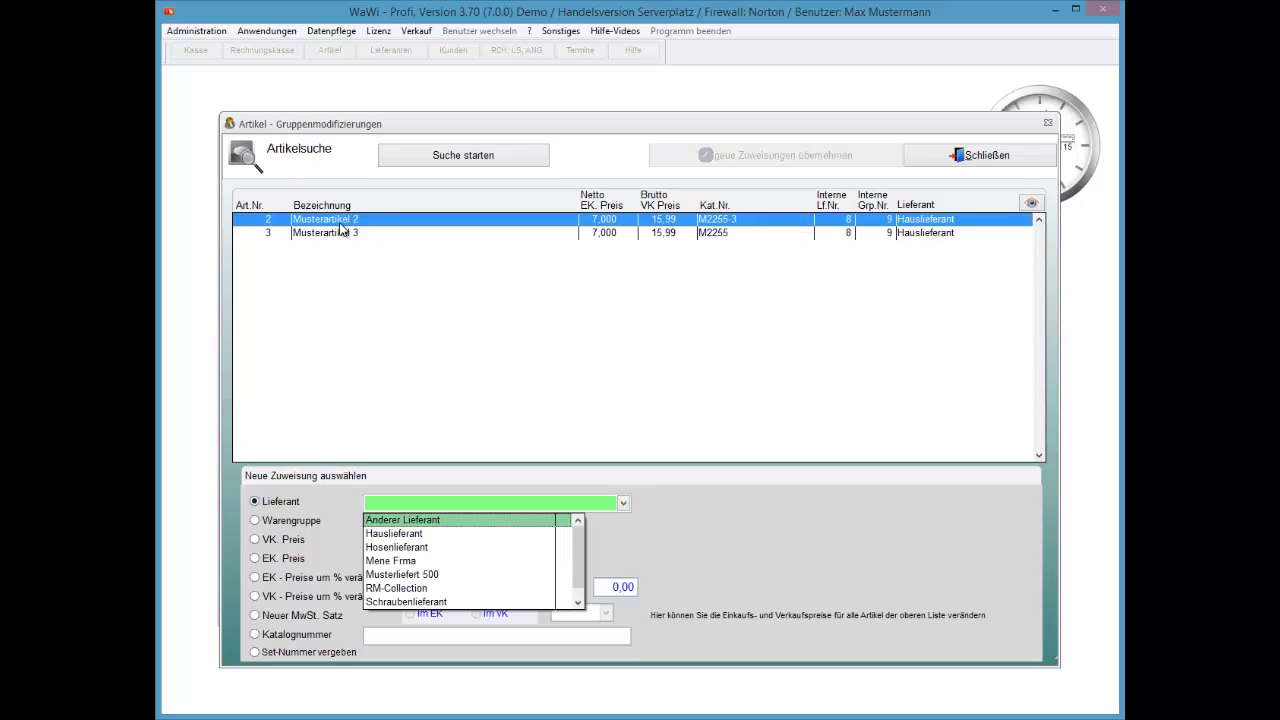
{"action": "key", "text": "r"}
{"action": "key", "text": "Return"}
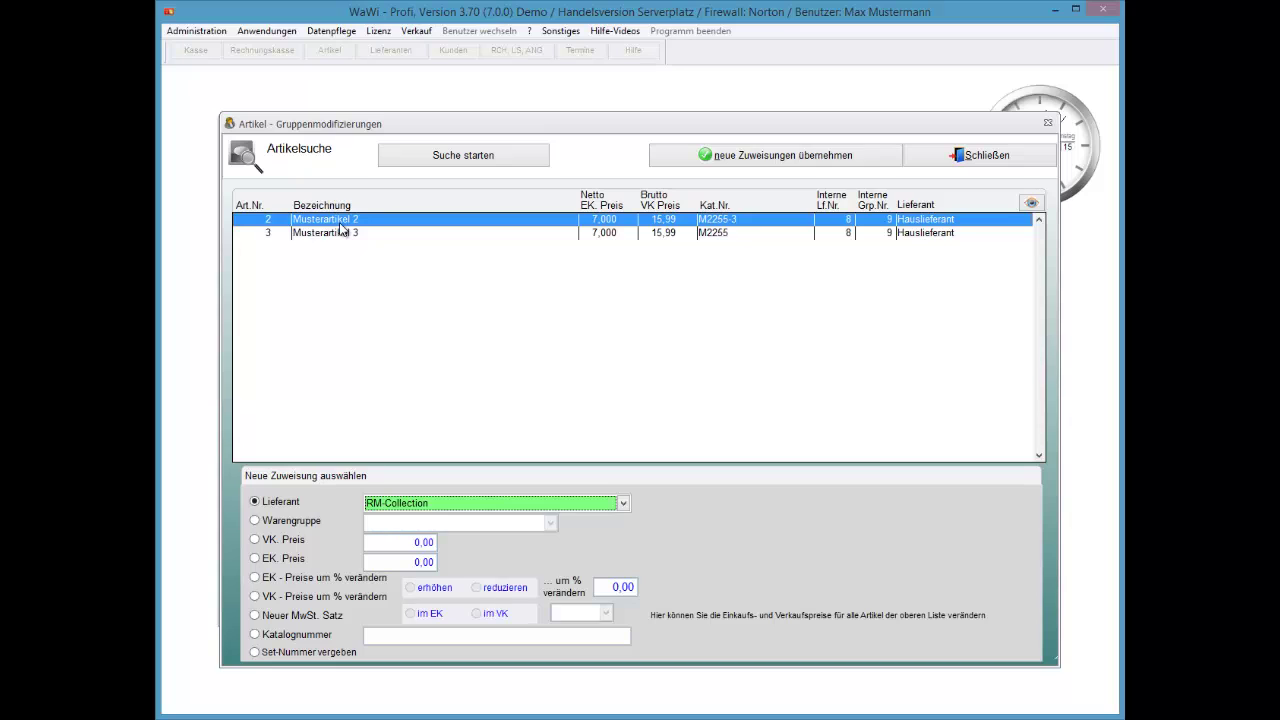
{"action": "key", "text": "Tab"}
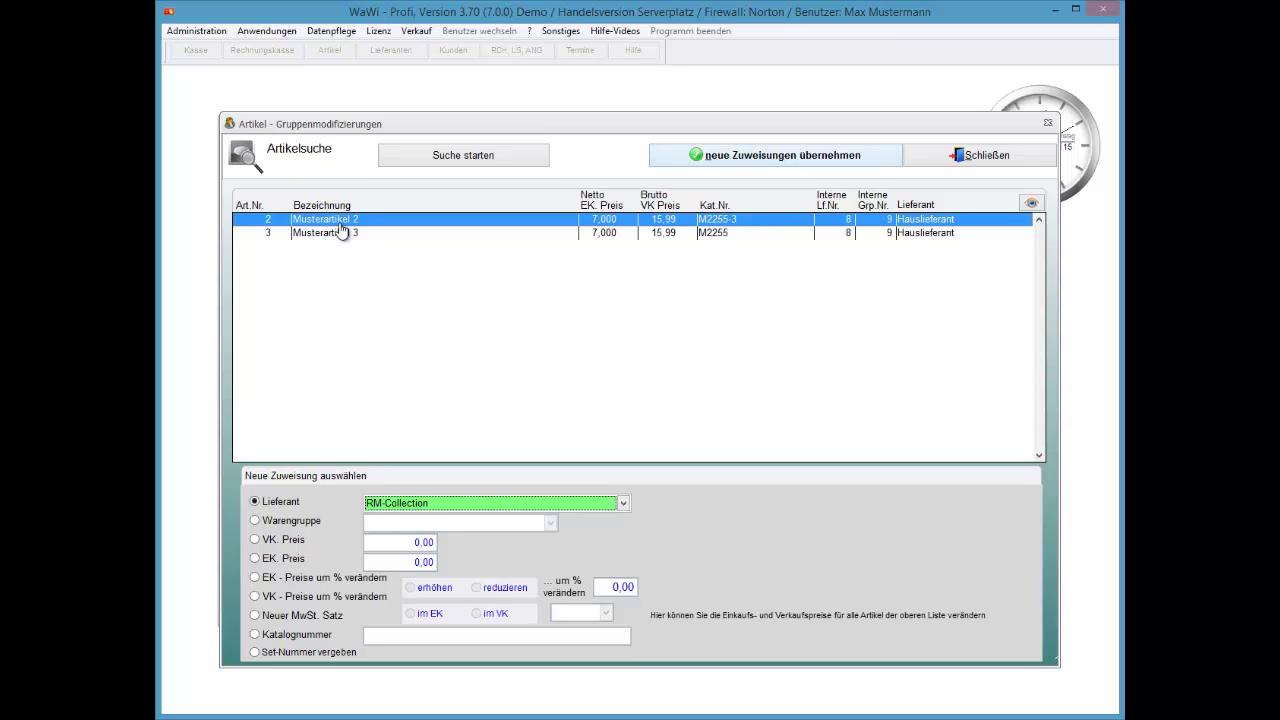
{"action": "key", "text": "Return"}
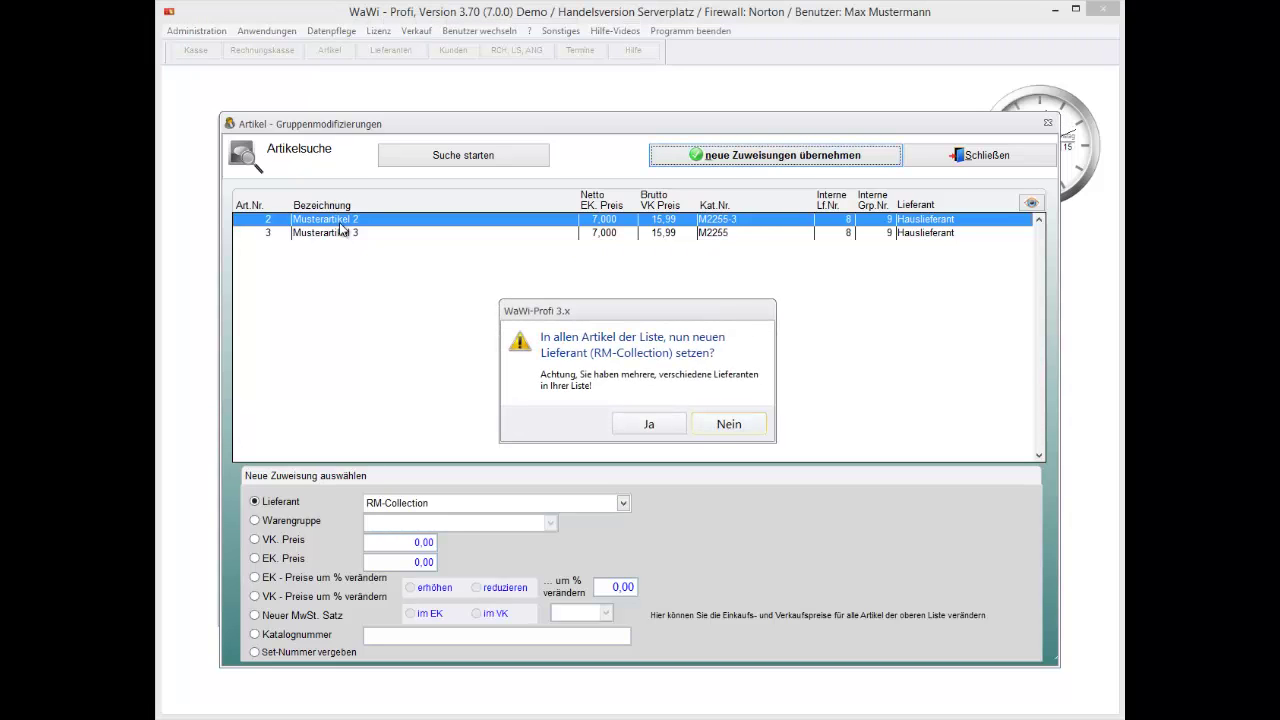
{"action": "key", "text": "Left"}
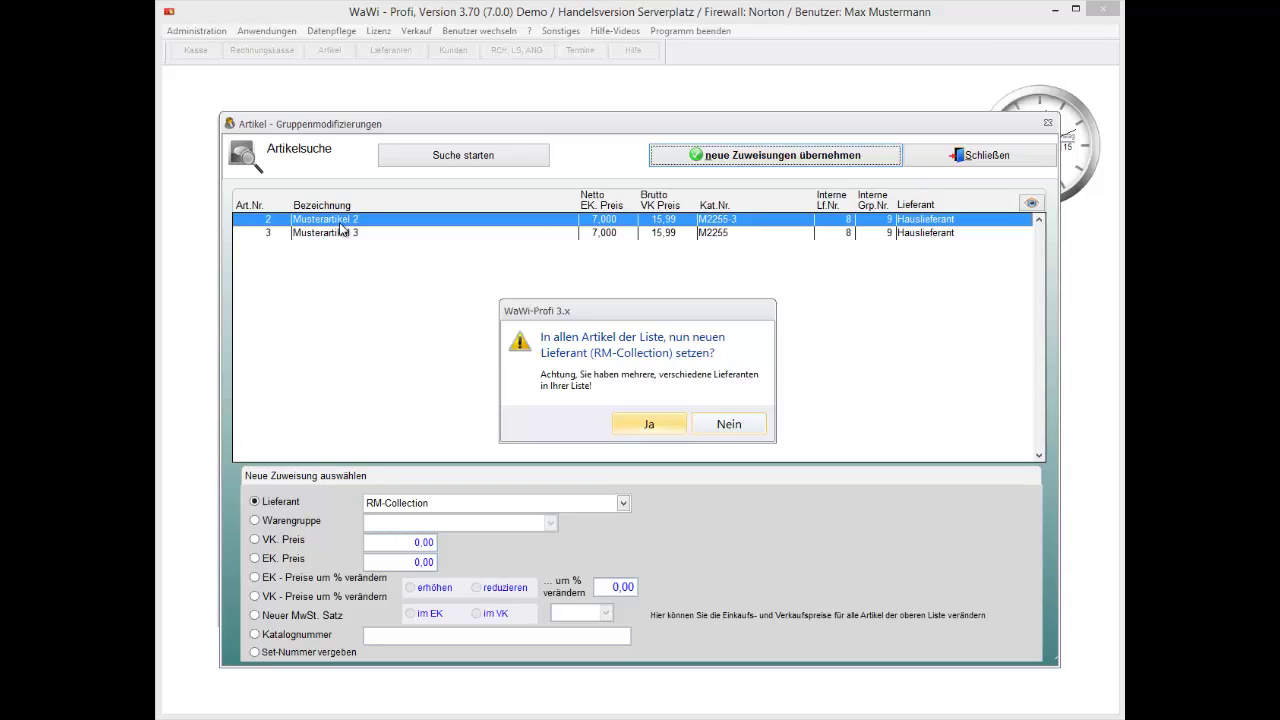
{"action": "key", "text": "Return"}
{"action": "key", "text": "Return"}
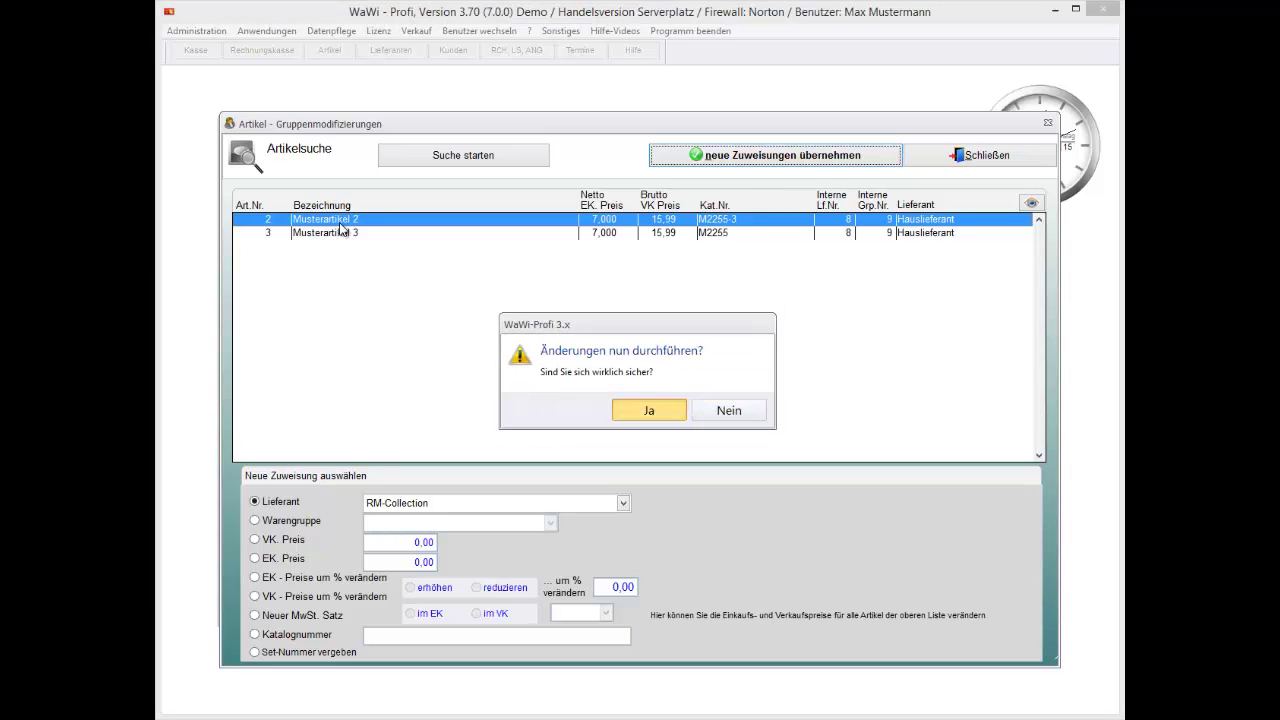
{"action": "key", "text": "Return"}
Check the Lieferant of both listed articles in the list and in their master records, then return to the group modification
{"action": "key", "text": "Down"}
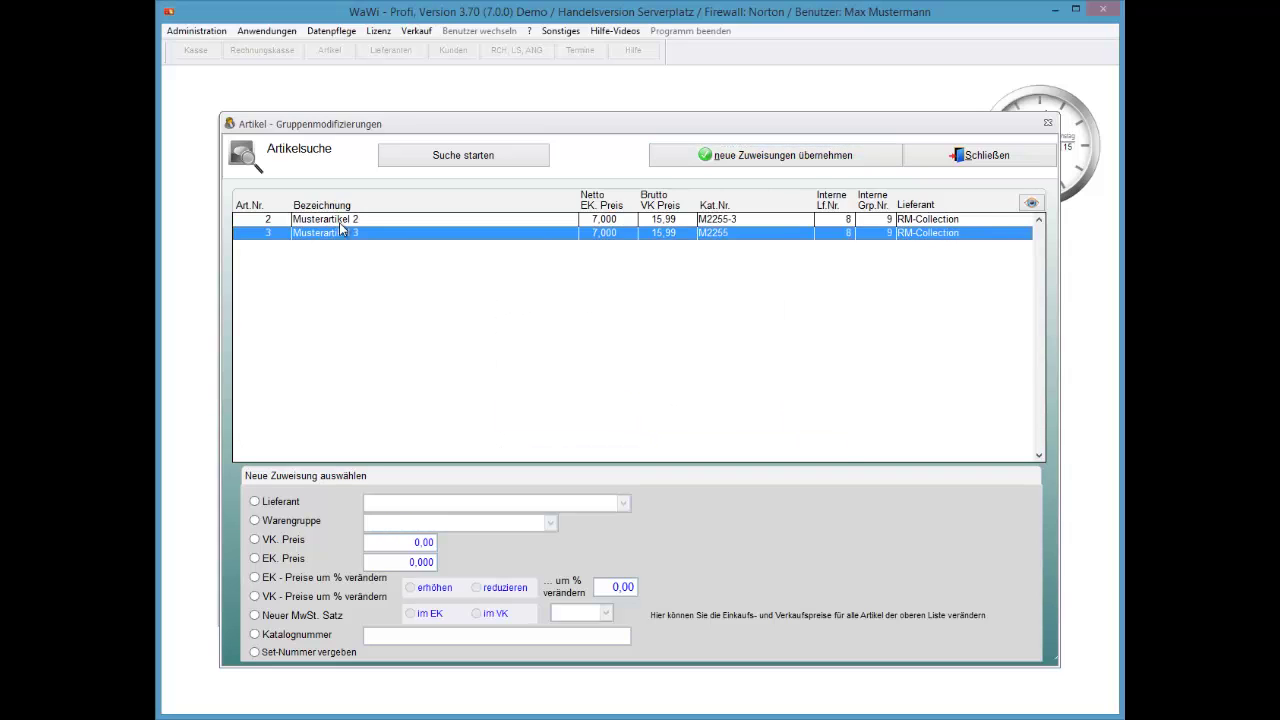
{"action": "key", "text": "Up"}
{"action": "key", "text": "Down"}
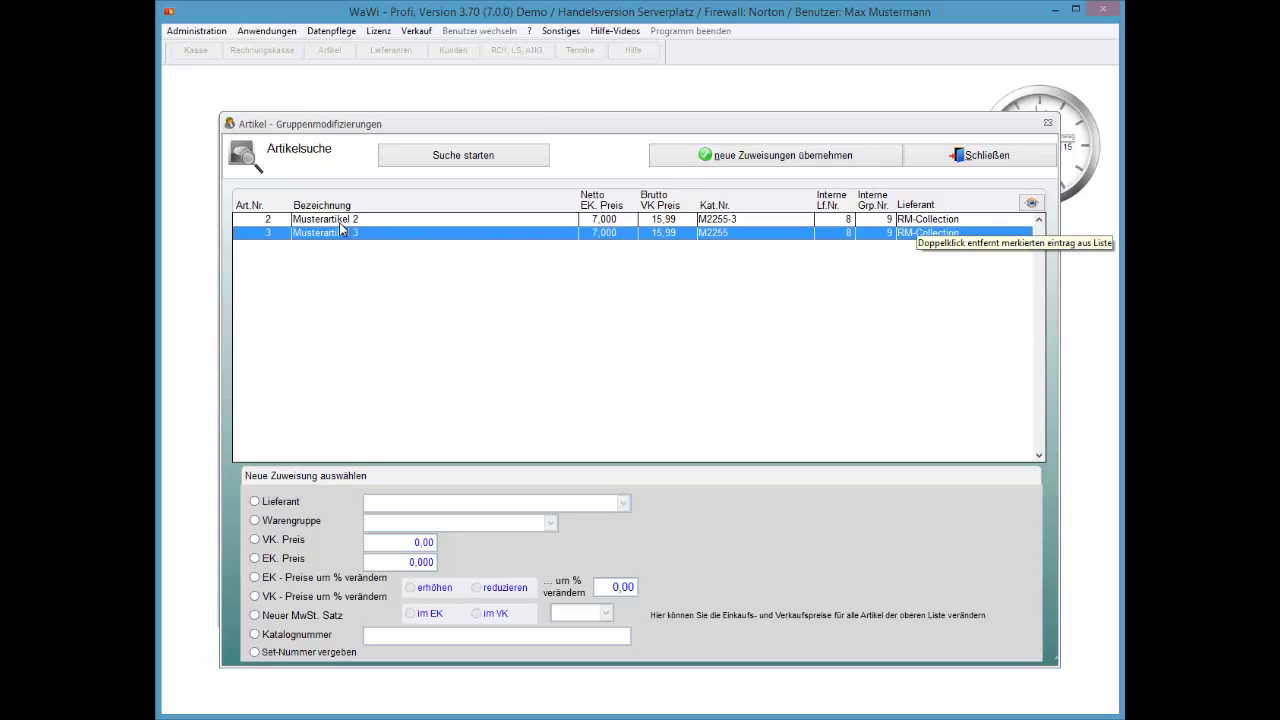
{"action": "left_click", "coordinate": [1031, 203]}
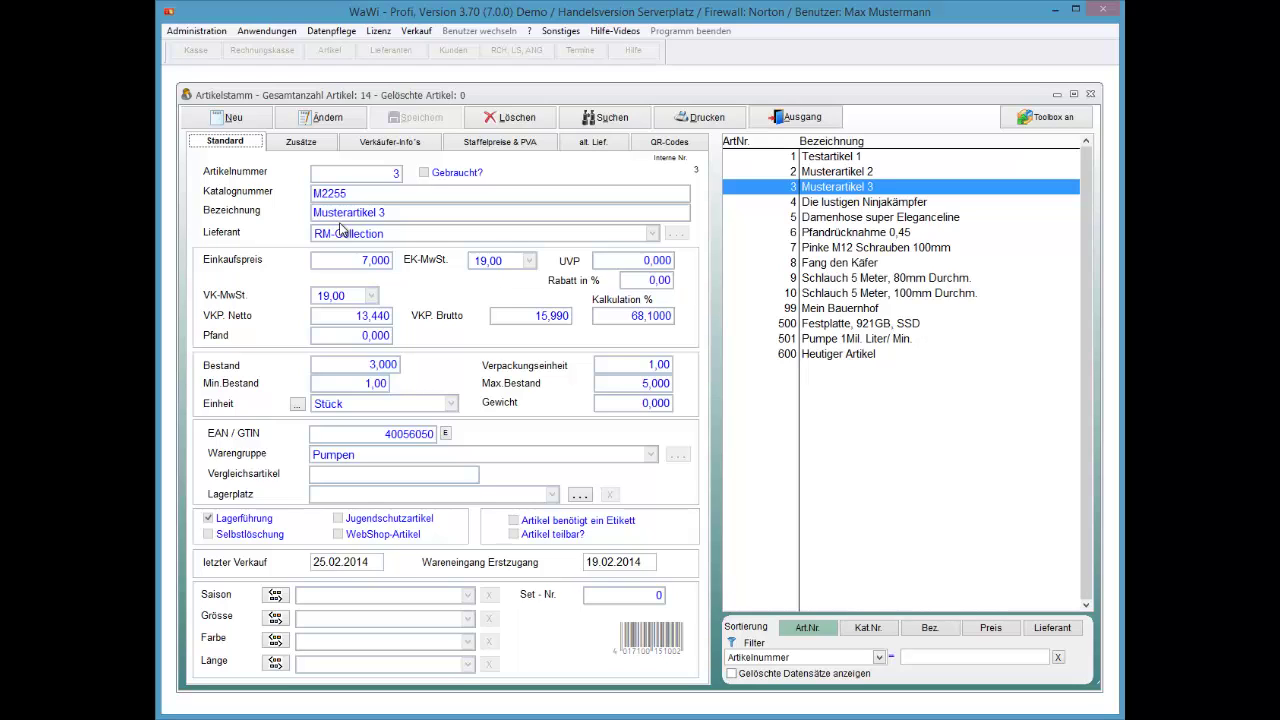
{"action": "key", "text": "Up"}
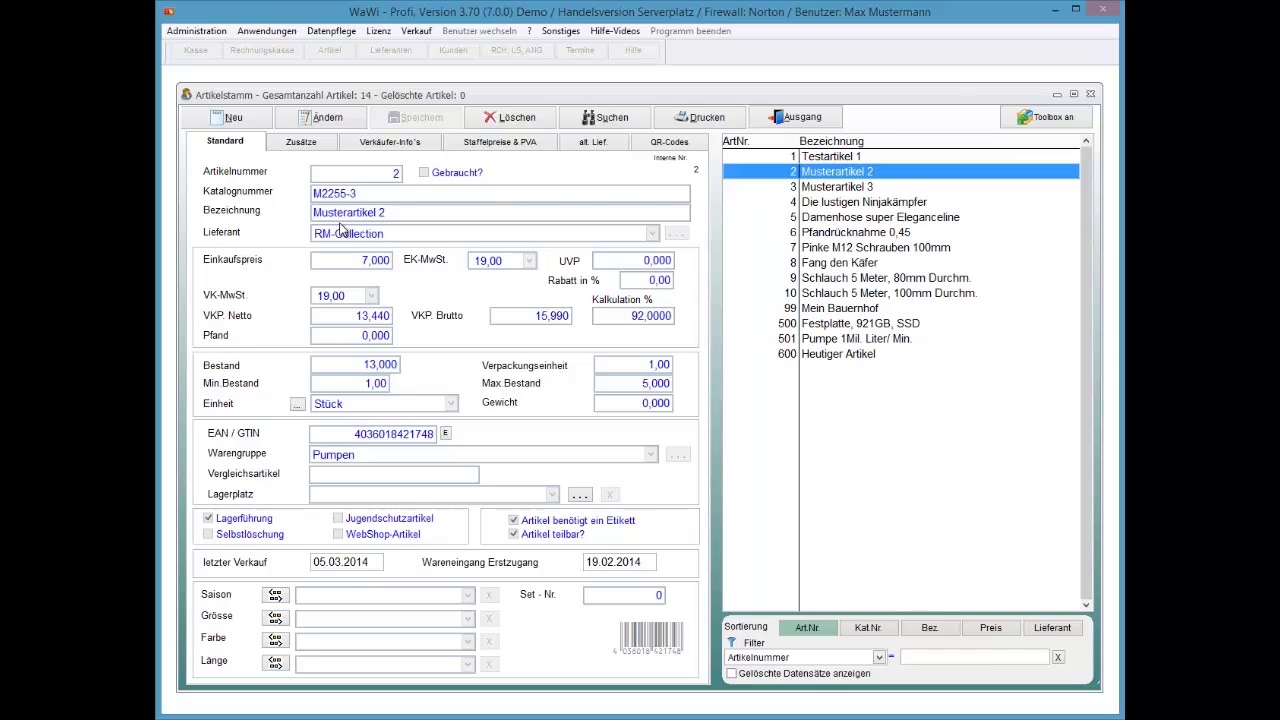
{"action": "key", "text": "alt+a"}
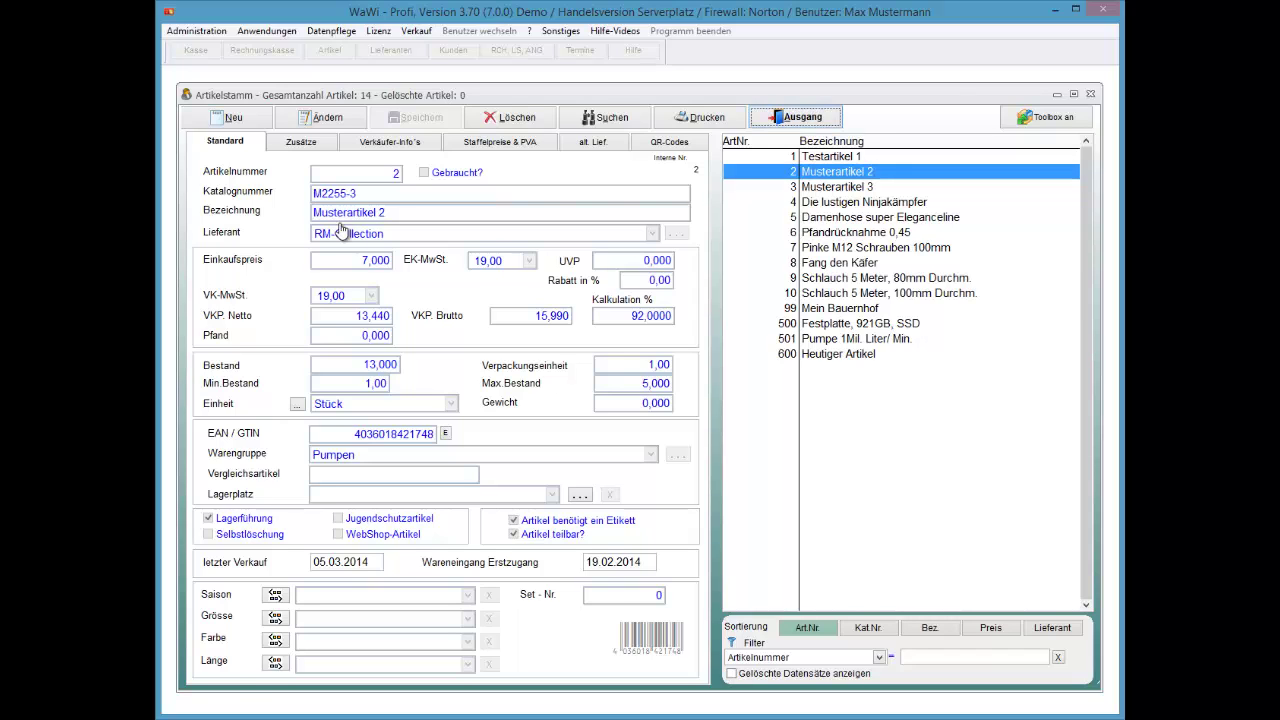
Assign Testgruppe as the new Warengruppe to all articles in the list and confirm the change
{"action": "key", "text": "alt+w"}
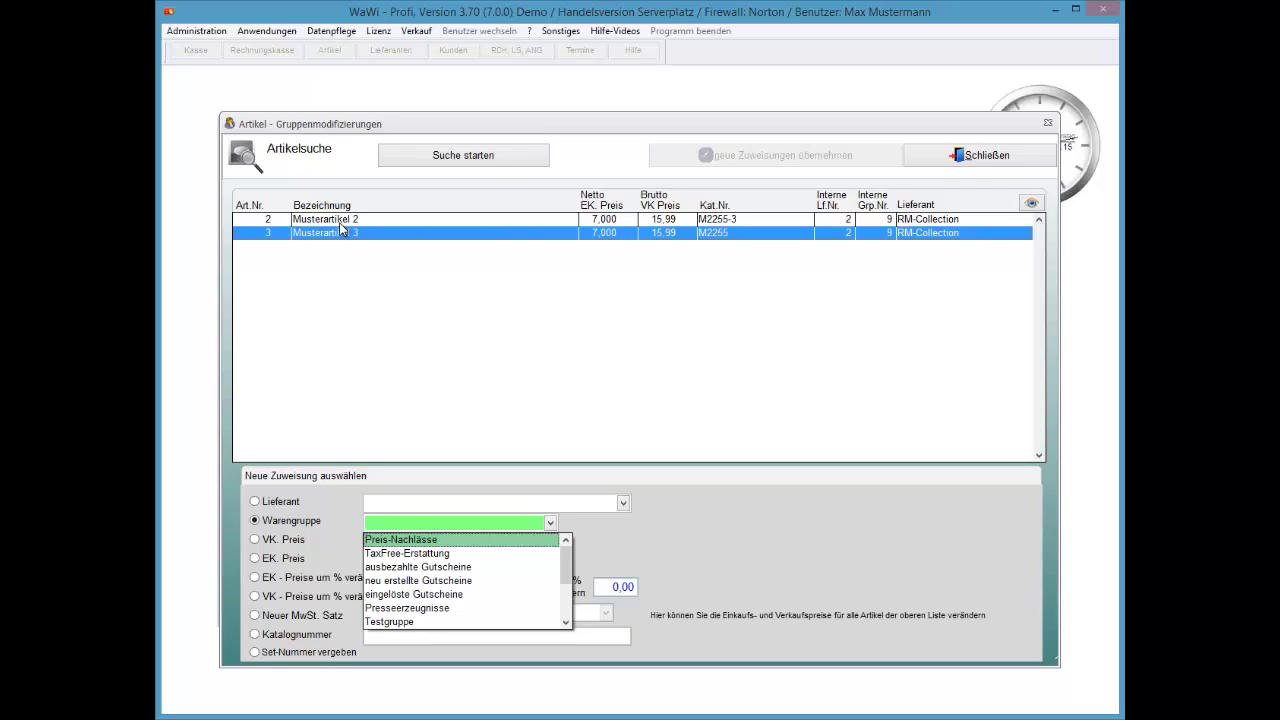
{"action": "key", "text": "End"}
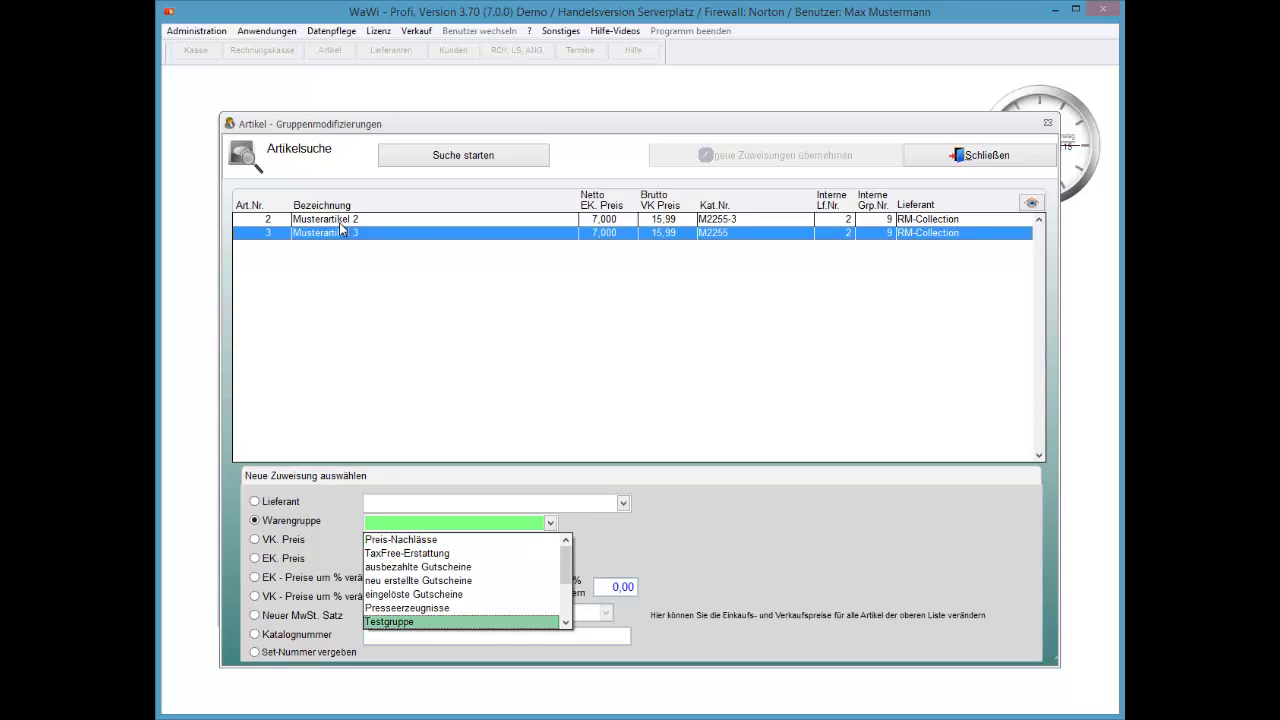
{"action": "key", "text": "Return"}
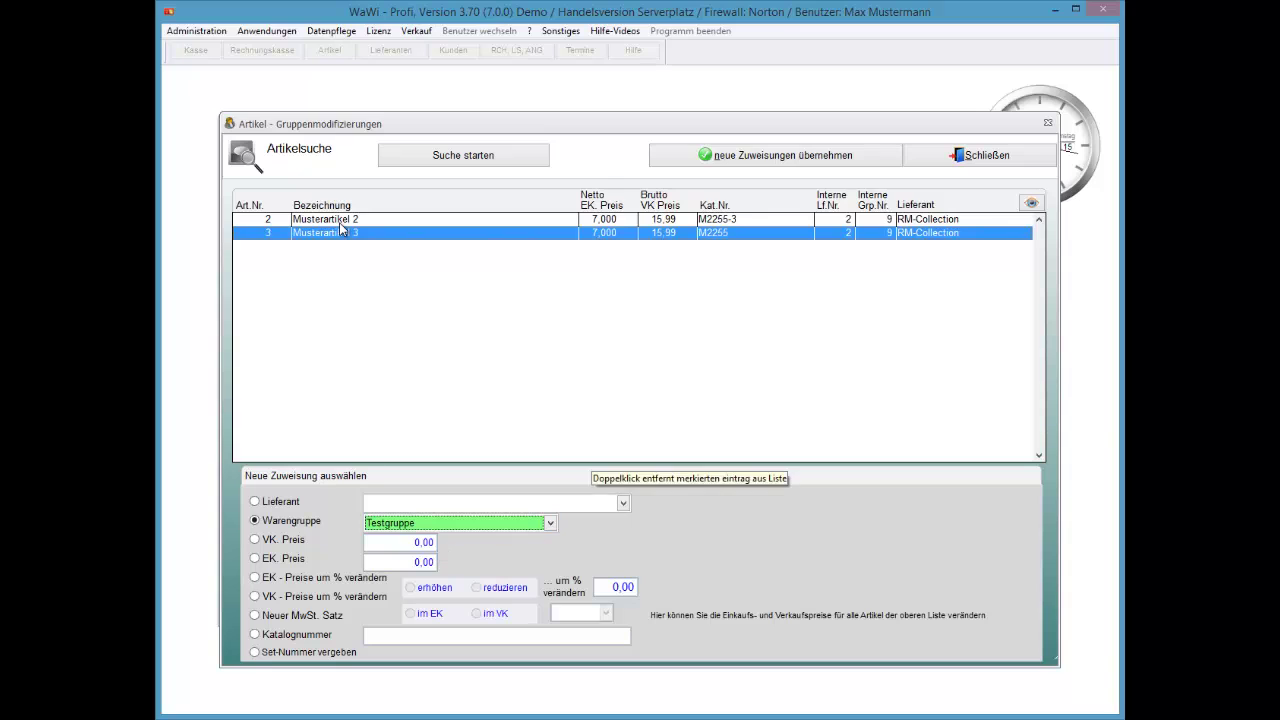
{"action": "key", "text": "alt+n"}
{"action": "key", "text": "Return"}
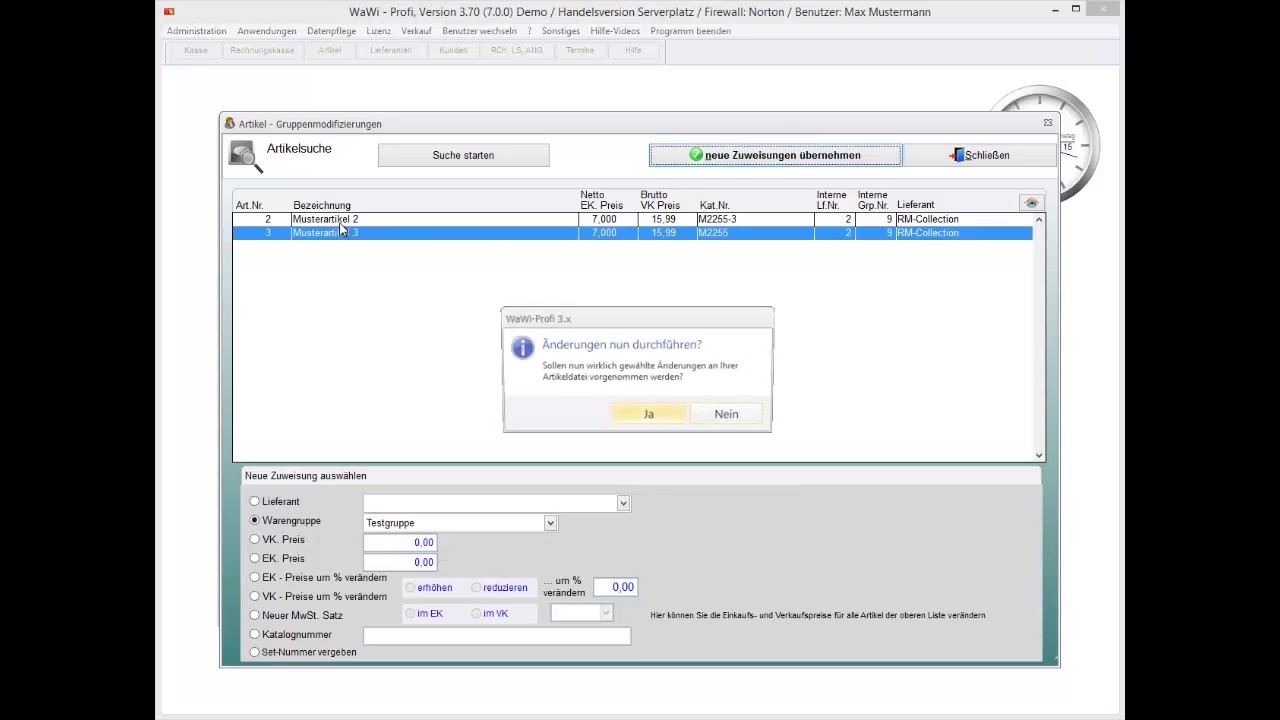
{"action": "key", "text": "Return"}
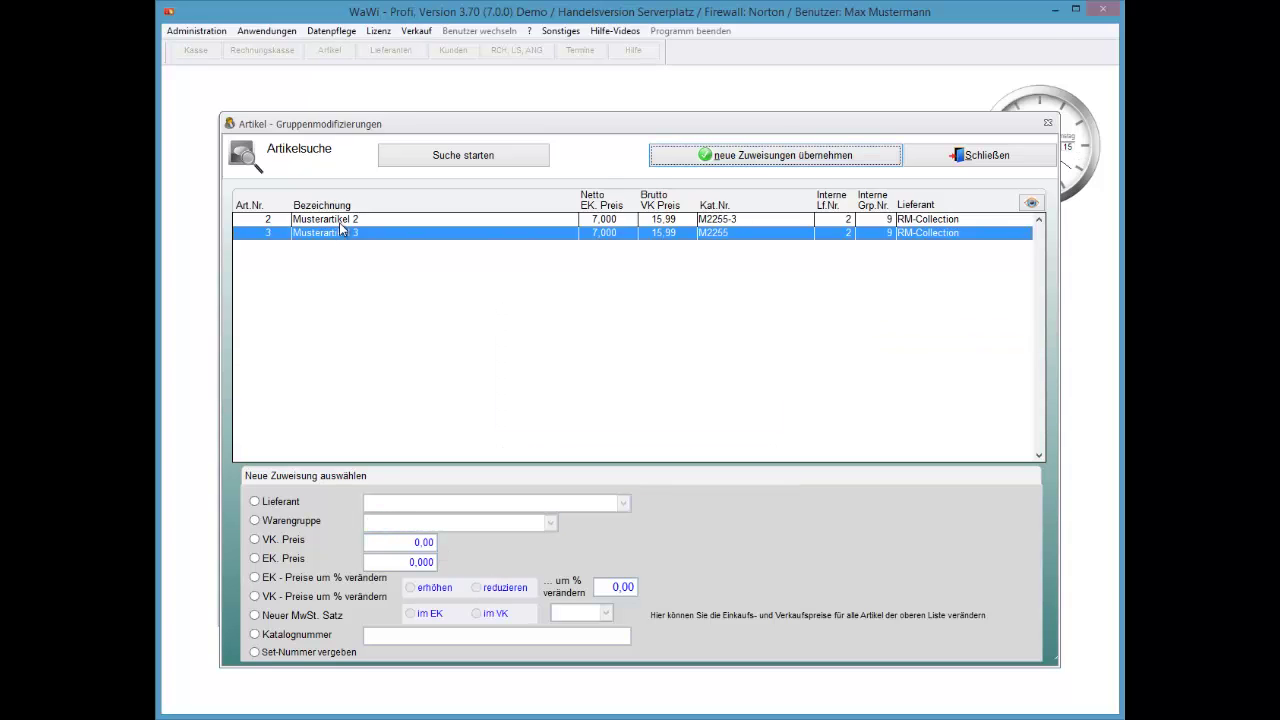
Check the Warengruppe in the master records of Musterartikel 3 and Musterartikel 2 and return to the group modification
{"action": "key", "text": "alt+s"}
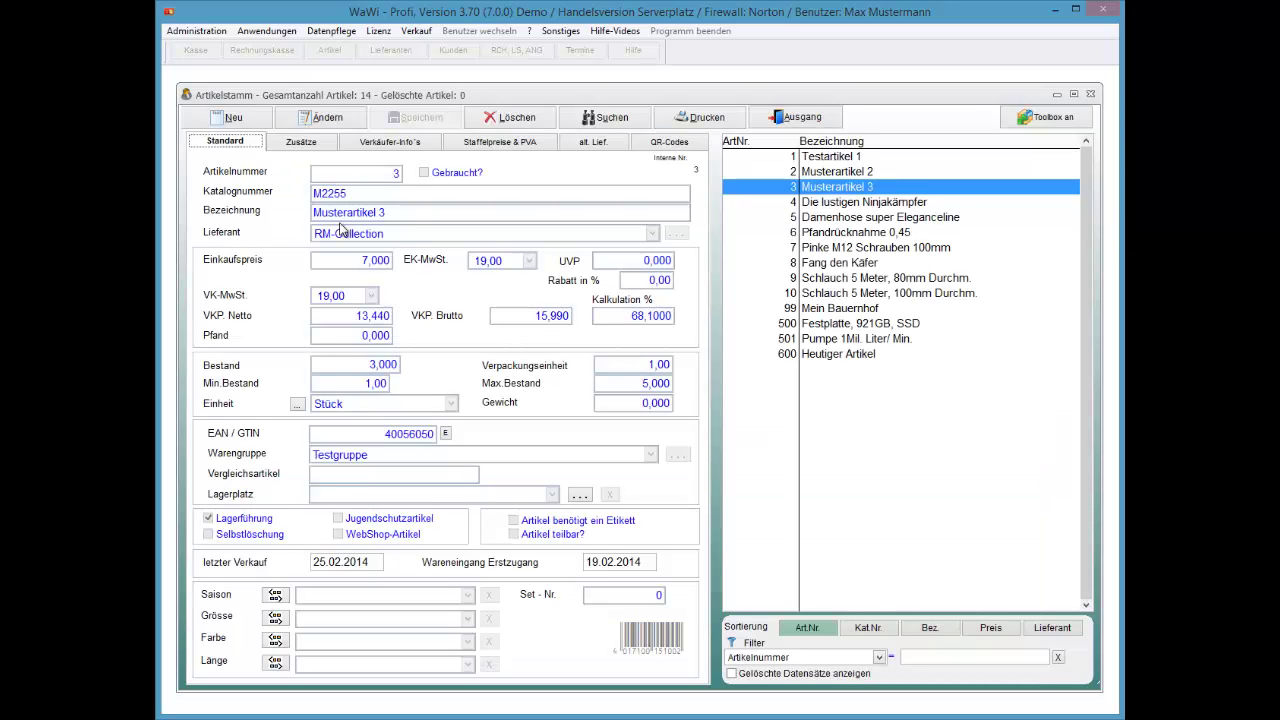
{"action": "key", "text": "Up"}
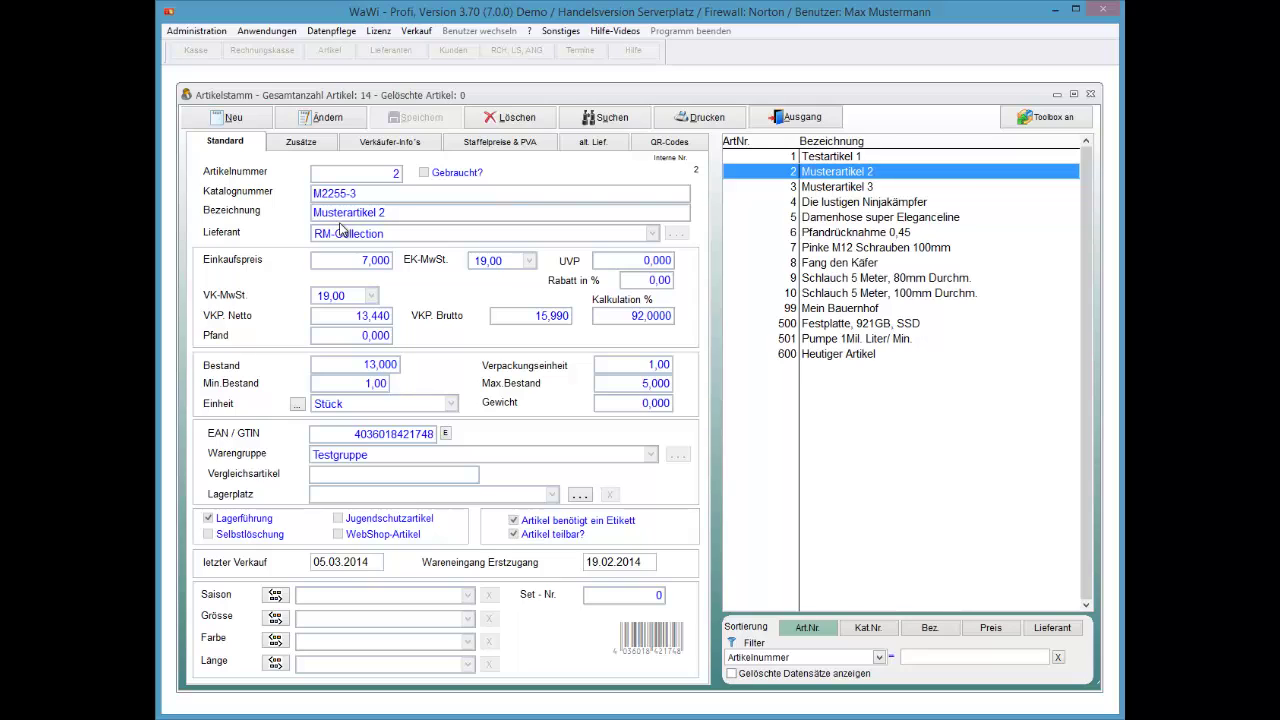
{"action": "key", "text": "alt+a"}
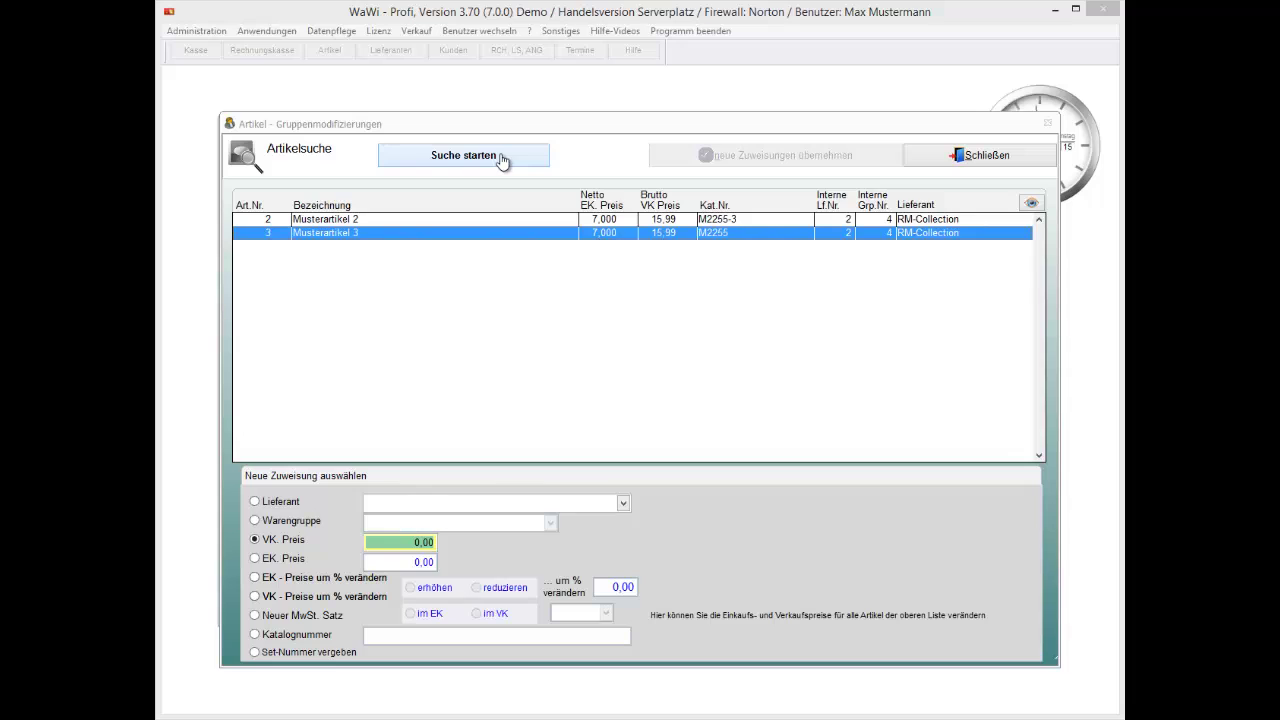
Enter 17 as the new VK. Preis for the listed articles and switch the assignment to EK. Preis
{"action": "left_click", "coordinate": [398, 546]}
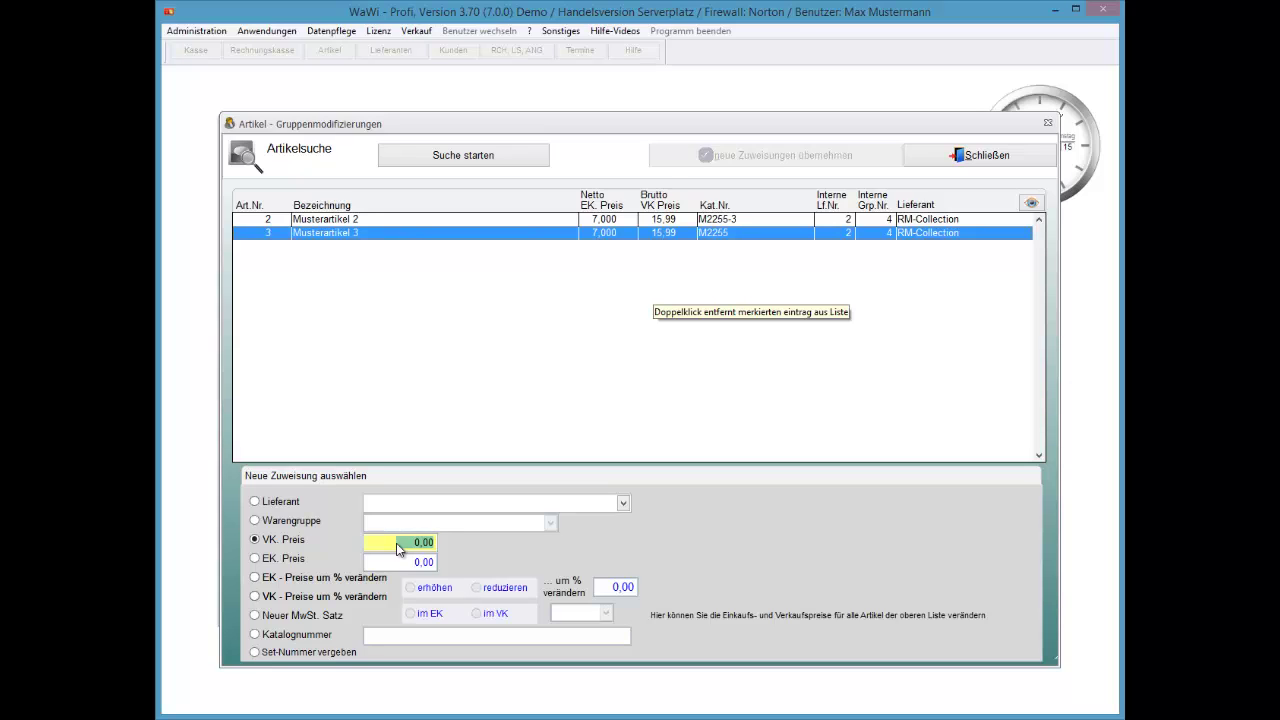
{"action": "type", "text": "17 ,"}
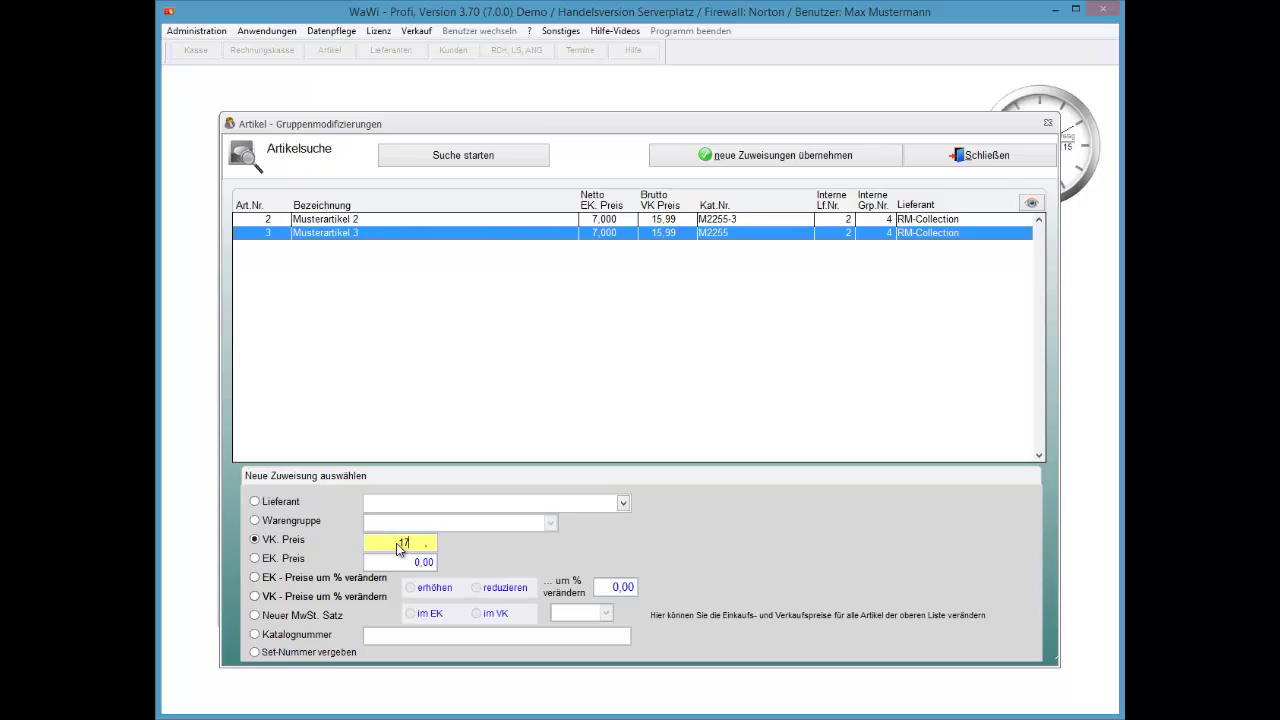
{"action": "key", "text": "Tab"}
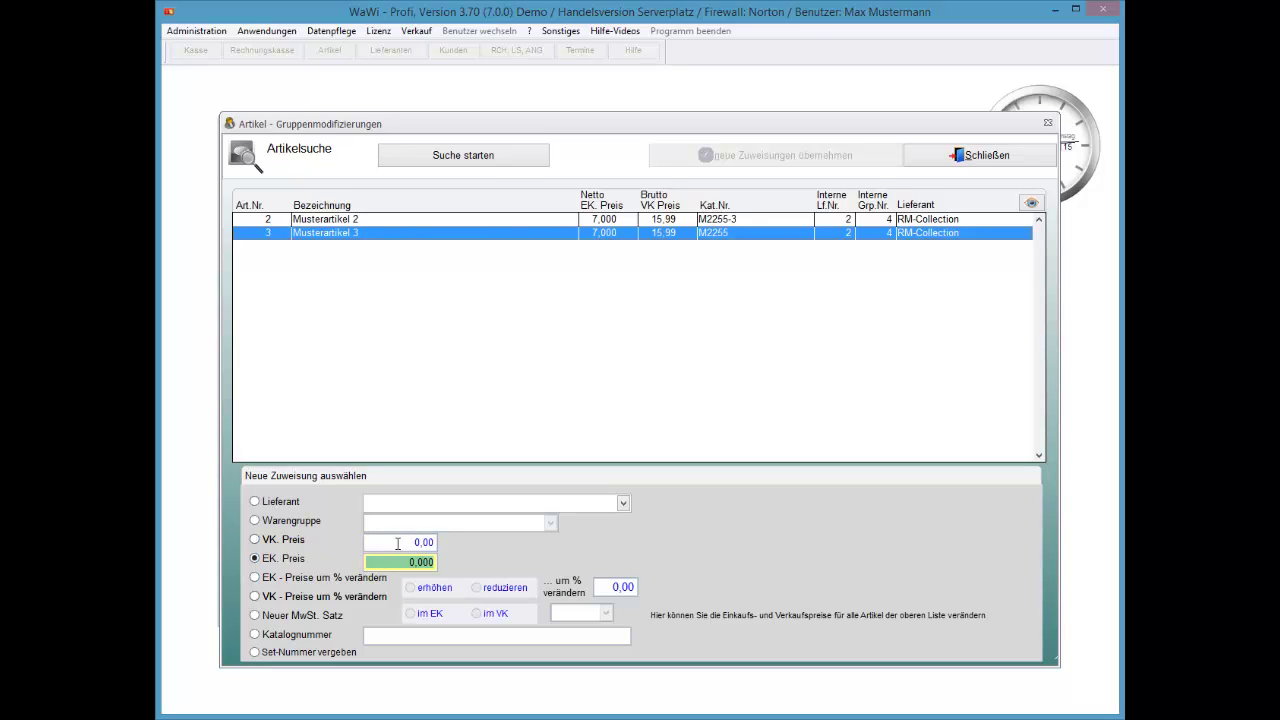
Choose to change the EK prices by percentage, try erhöhen with 3 %, and switch the direction to reduzieren
{"action": "key", "text": "Tab"}
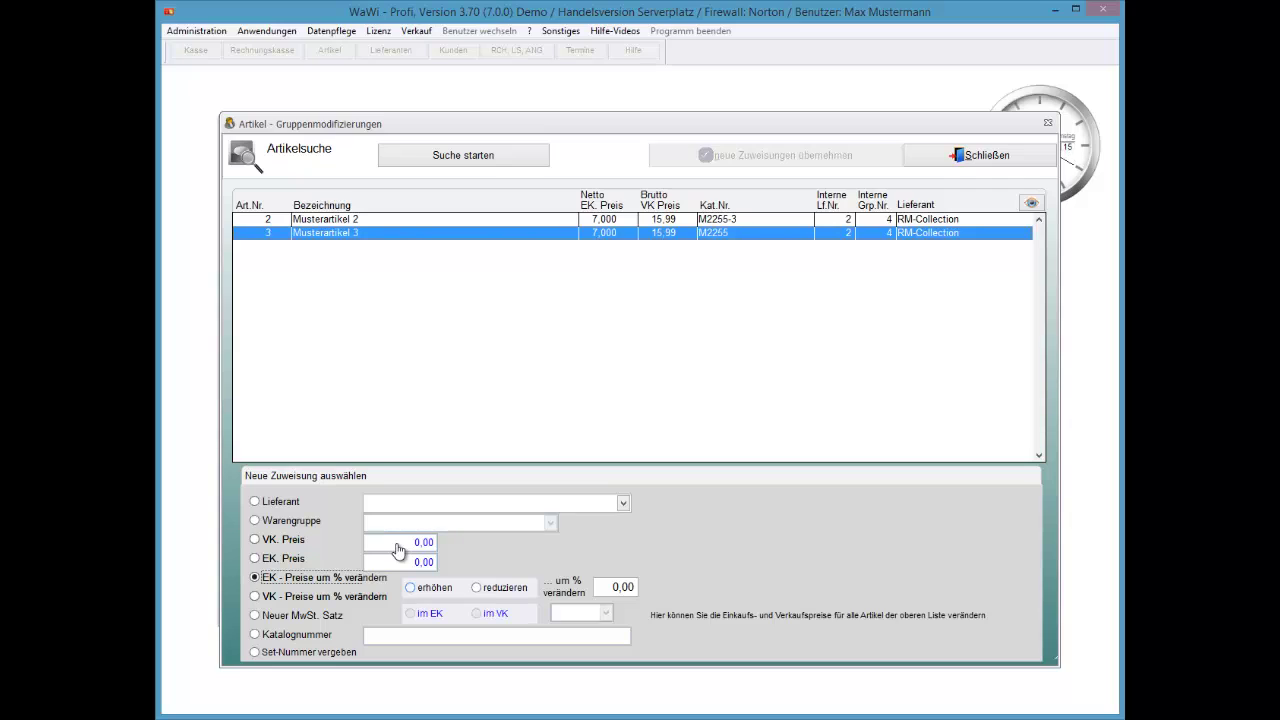
{"action": "left_click", "coordinate": [410, 587]}
{"action": "key", "text": "Tab"}
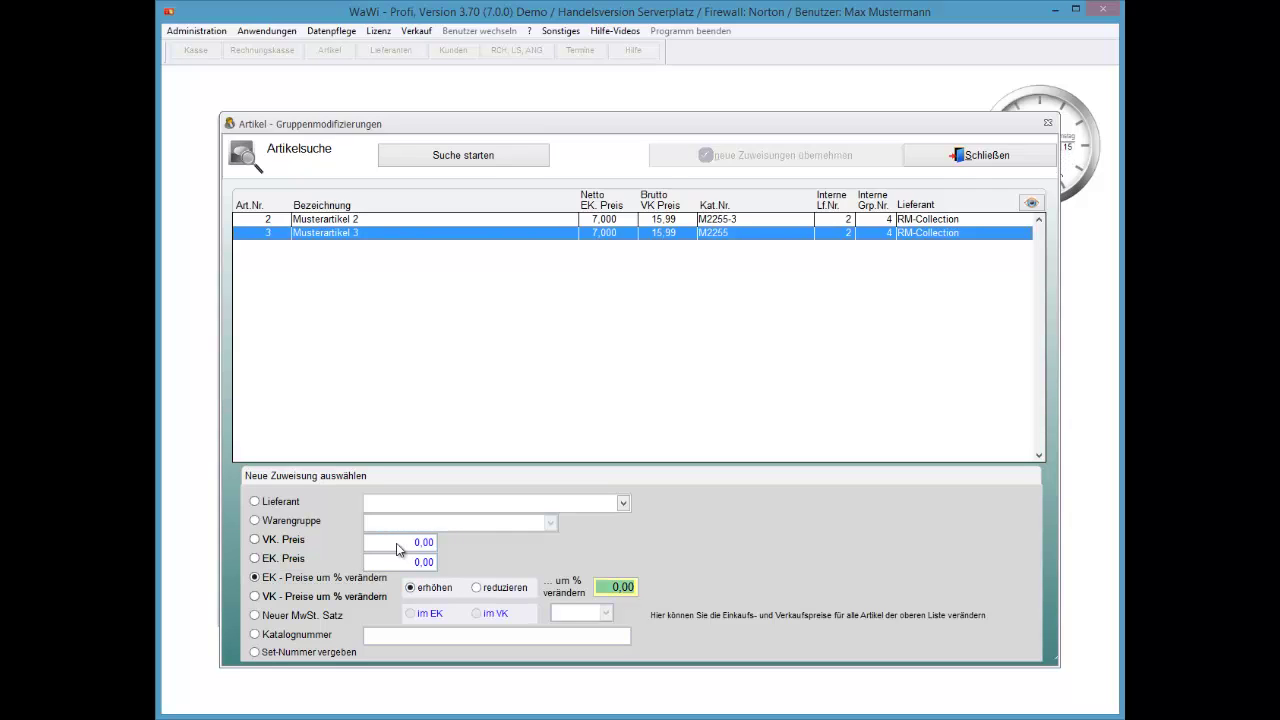
{"action": "type", "text": "3 ,"}
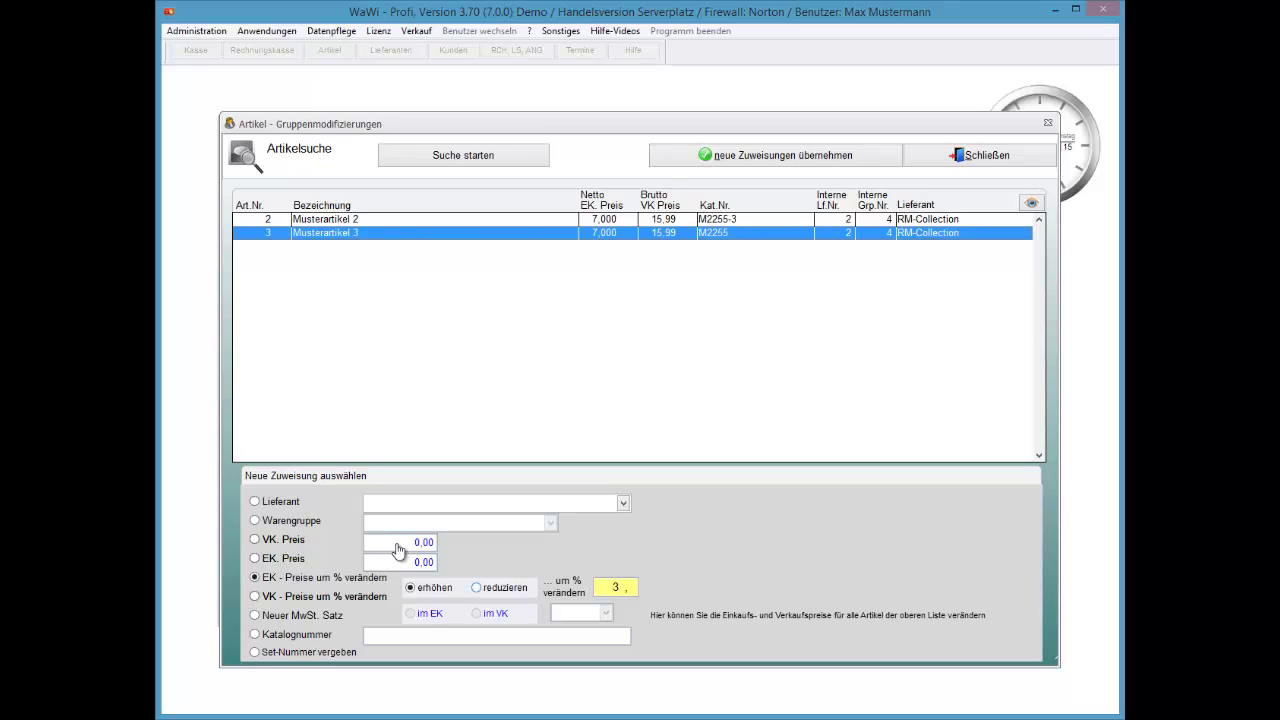
{"action": "key", "text": "shift+Tab"}
{"action": "key", "text": "Right"}
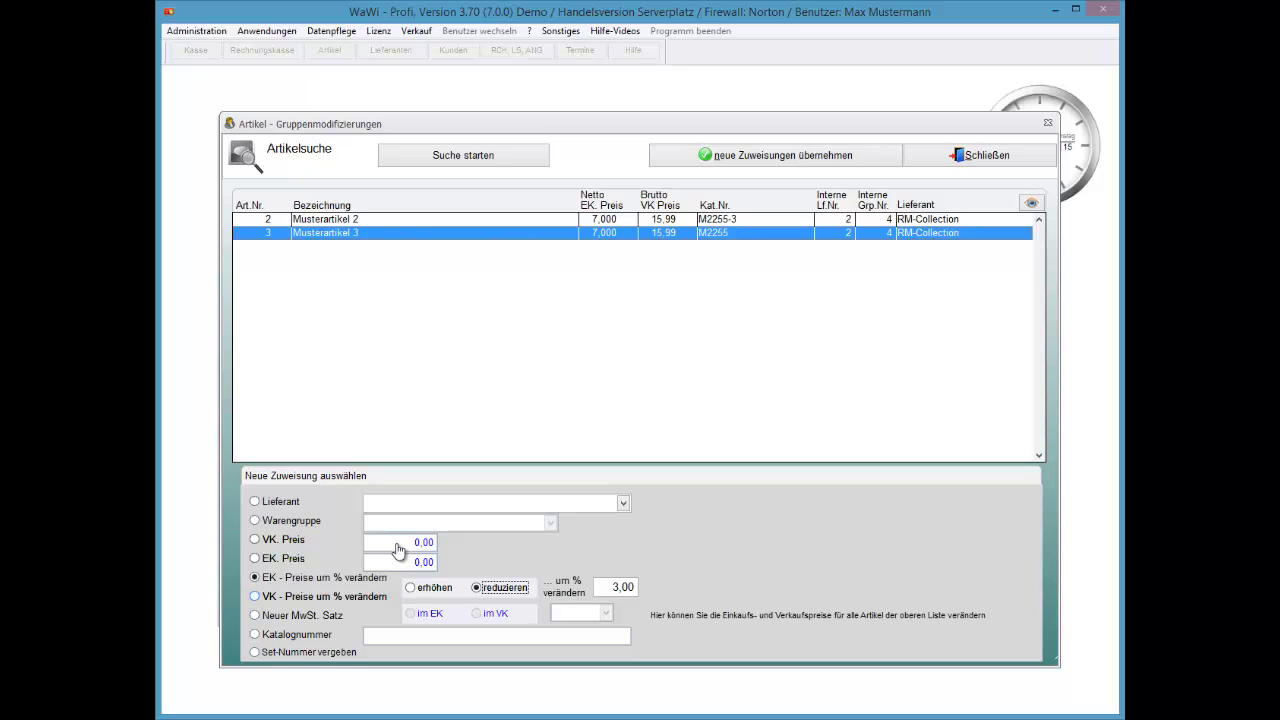
Switch the percentage change from EK prices to VK - Preise um % verändern and select its percentage value
{"action": "key", "text": "shift+Tab"}
{"action": "key", "text": "space"}
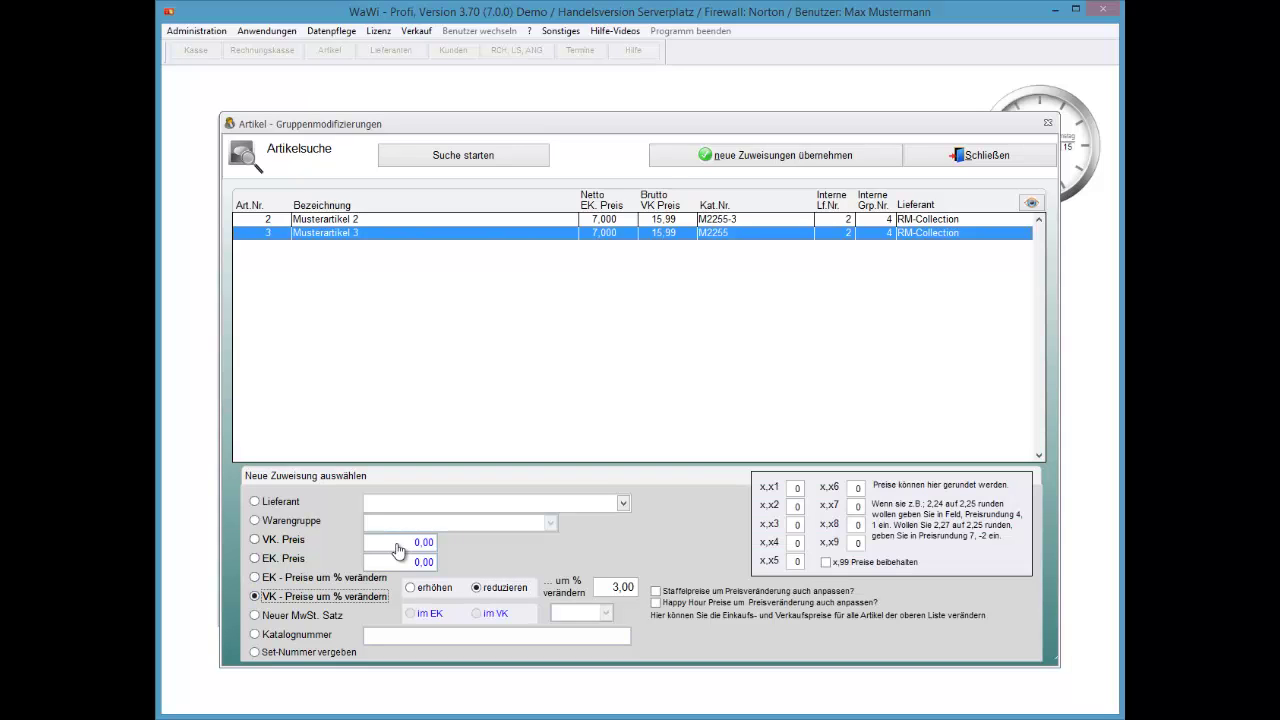
{"action": "key", "text": "Up"}
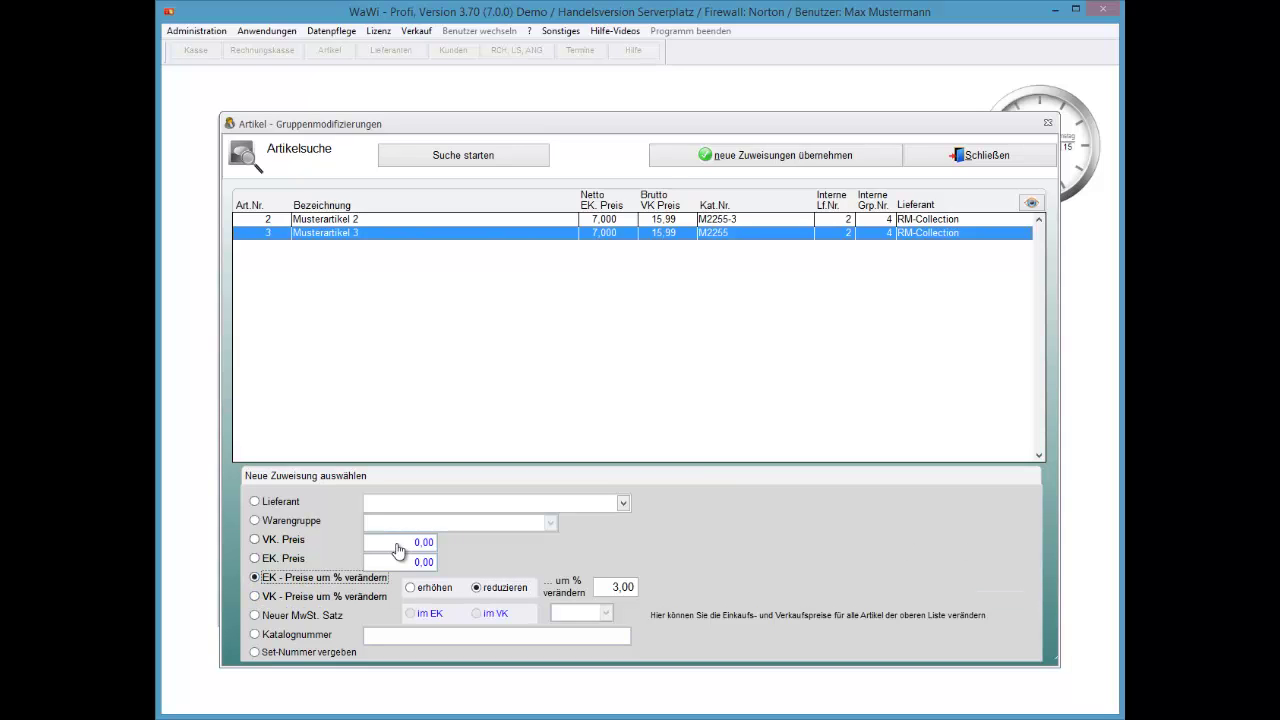
{"action": "key", "text": "Down"}
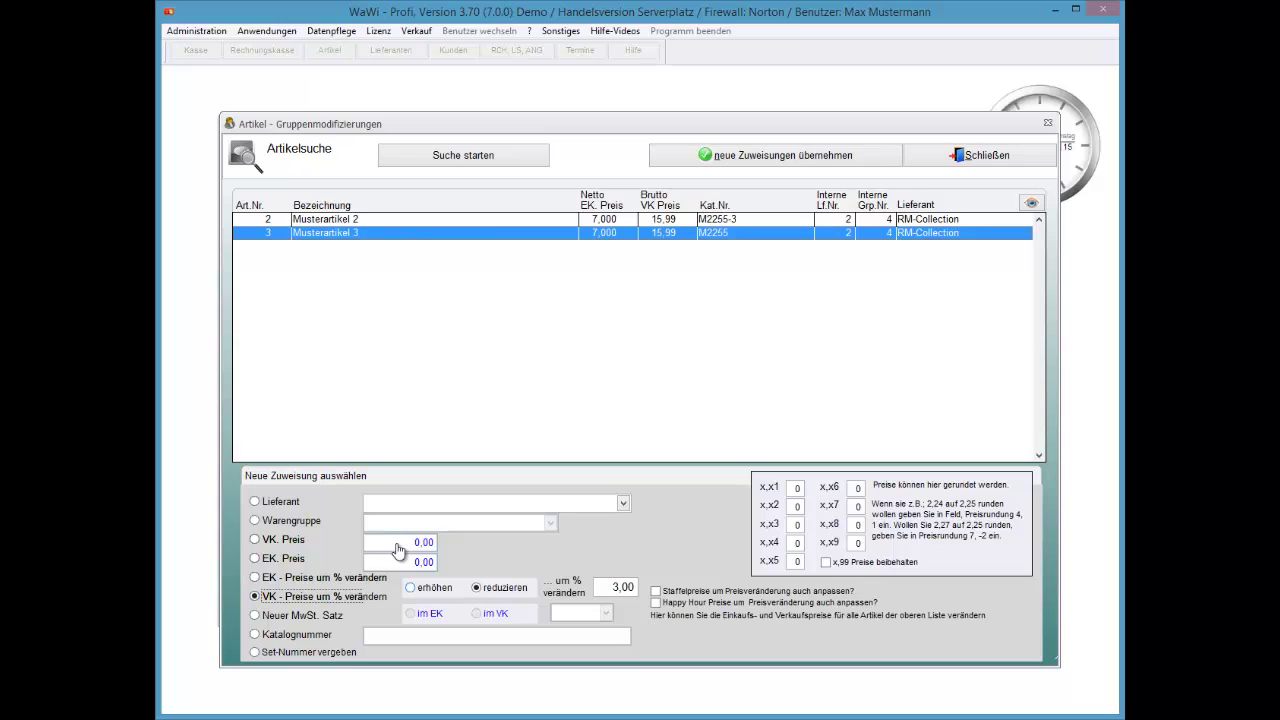
{"action": "key", "text": "Tab"}
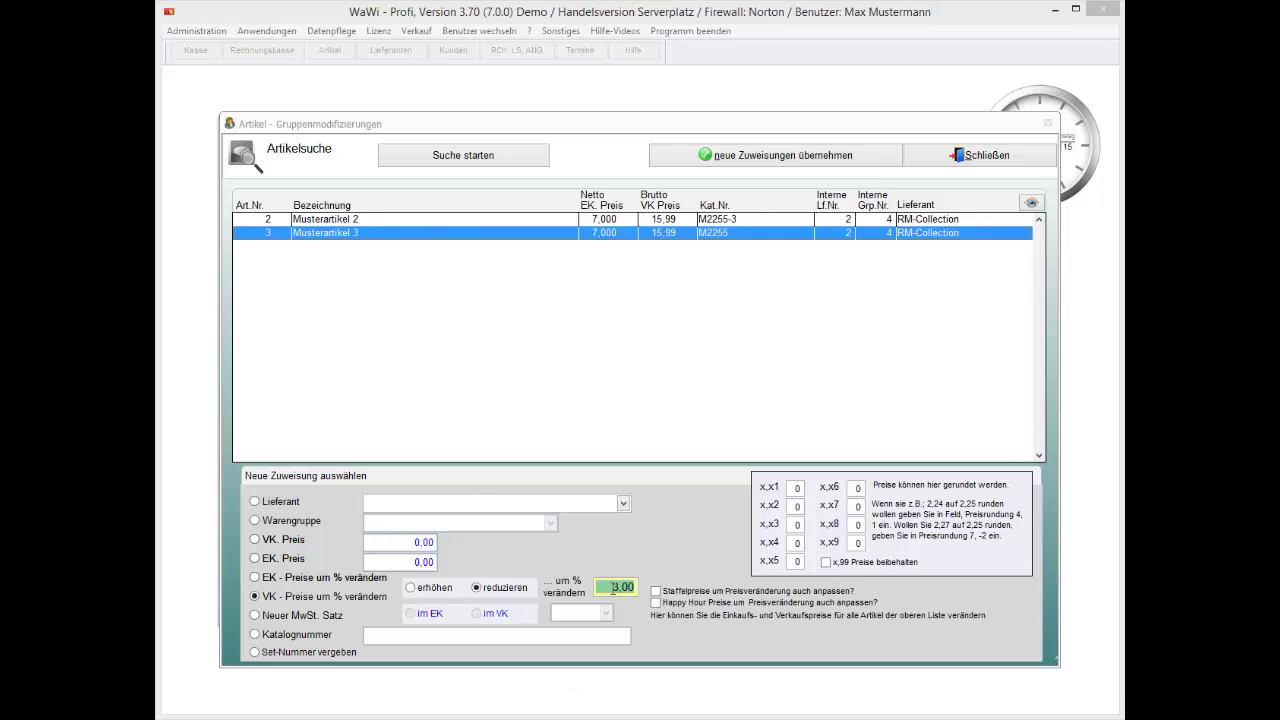
{"action": "left_click", "coordinate": [607, 588]}
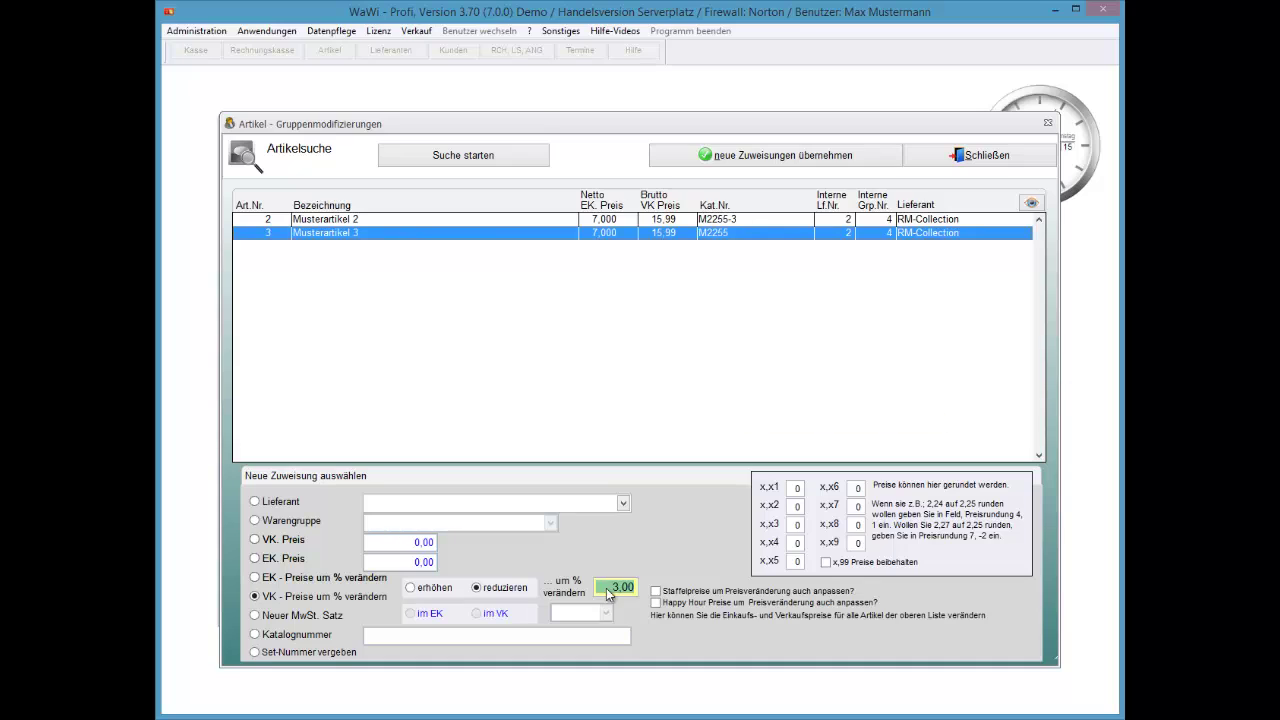
Set the price rounding to -1 for x,x1, -2 for x,x2, -3 for x,x3 and 1 for x,x4, and enable x,99 Preise beibehalten
{"action": "key", "text": "Tab"}
{"action": "type", "text": "-1"}
{"action": "key", "text": "Tab"}
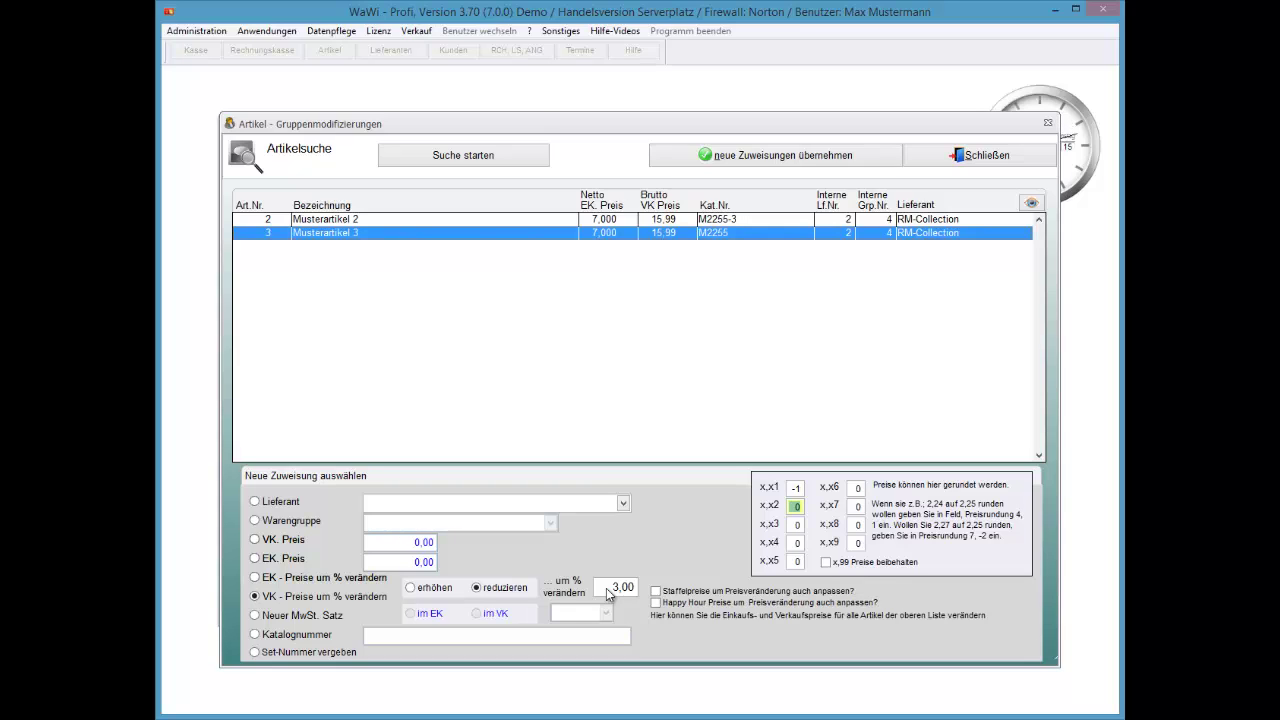
{"action": "type", "text": "-2"}
{"action": "key", "text": "Tab"}
{"action": "type", "text": "-3"}
{"action": "key", "text": "Tab"}
{"action": "type", "text": "1"}
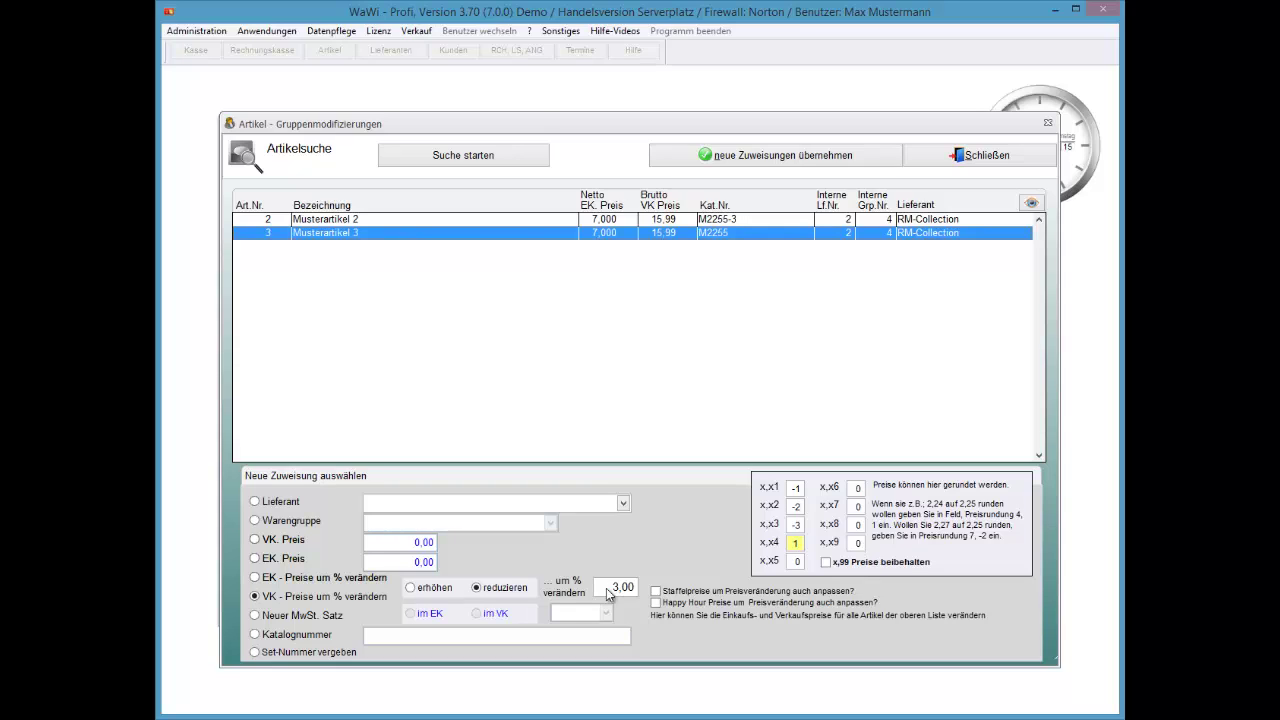
{"action": "key", "text": "space"}
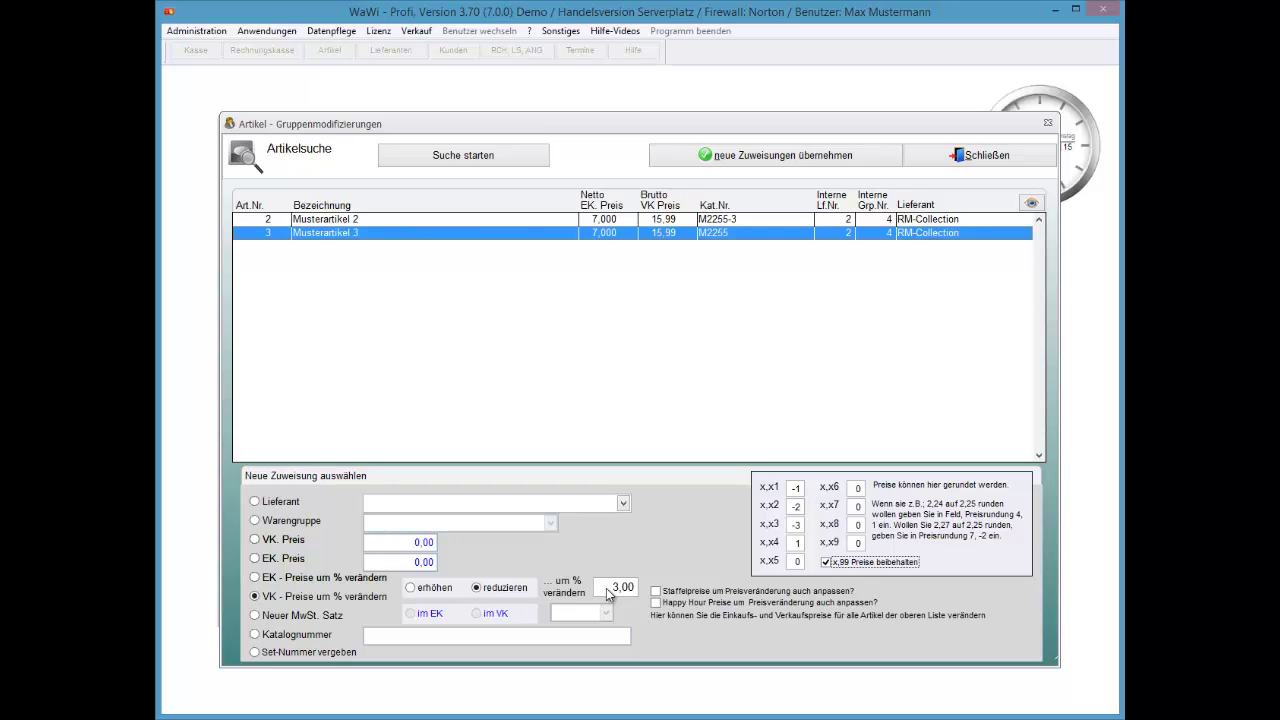
Choose Neuer MwSt. Satz as the new assignment, apply it im EK and set the rate to 0,00
{"action": "key", "text": "Tab"}
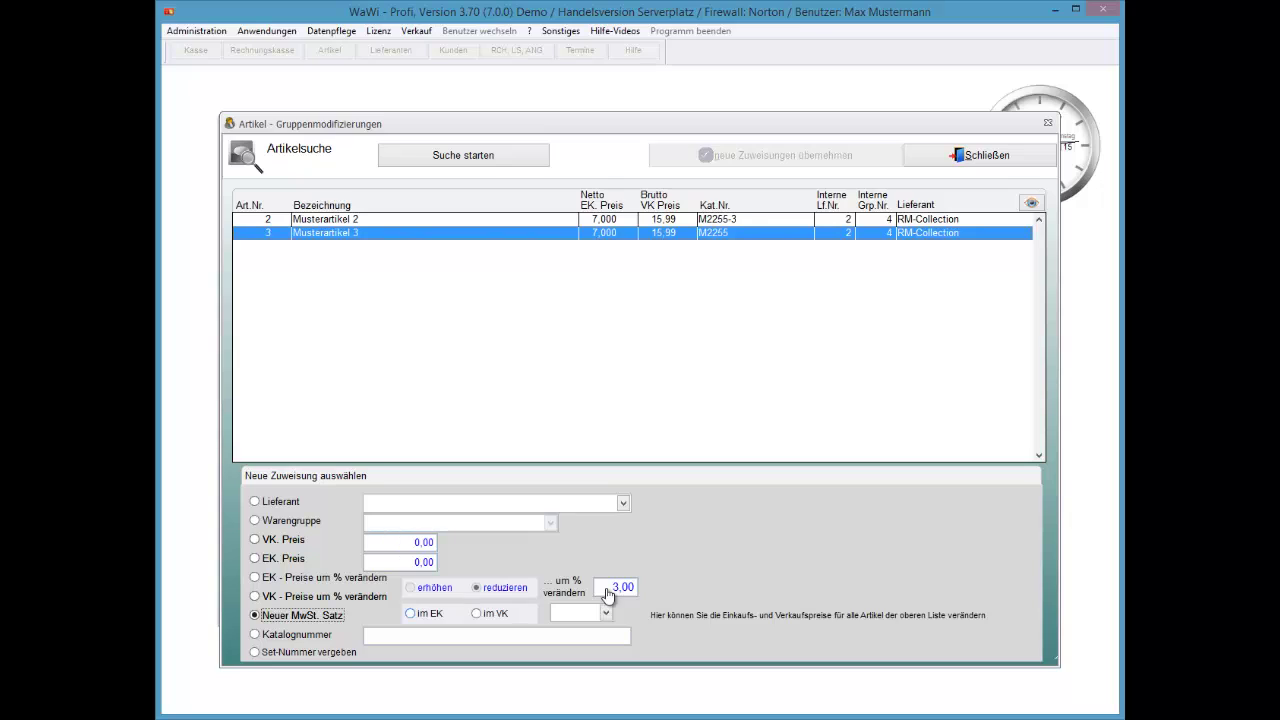
{"action": "key", "text": "Tab"}
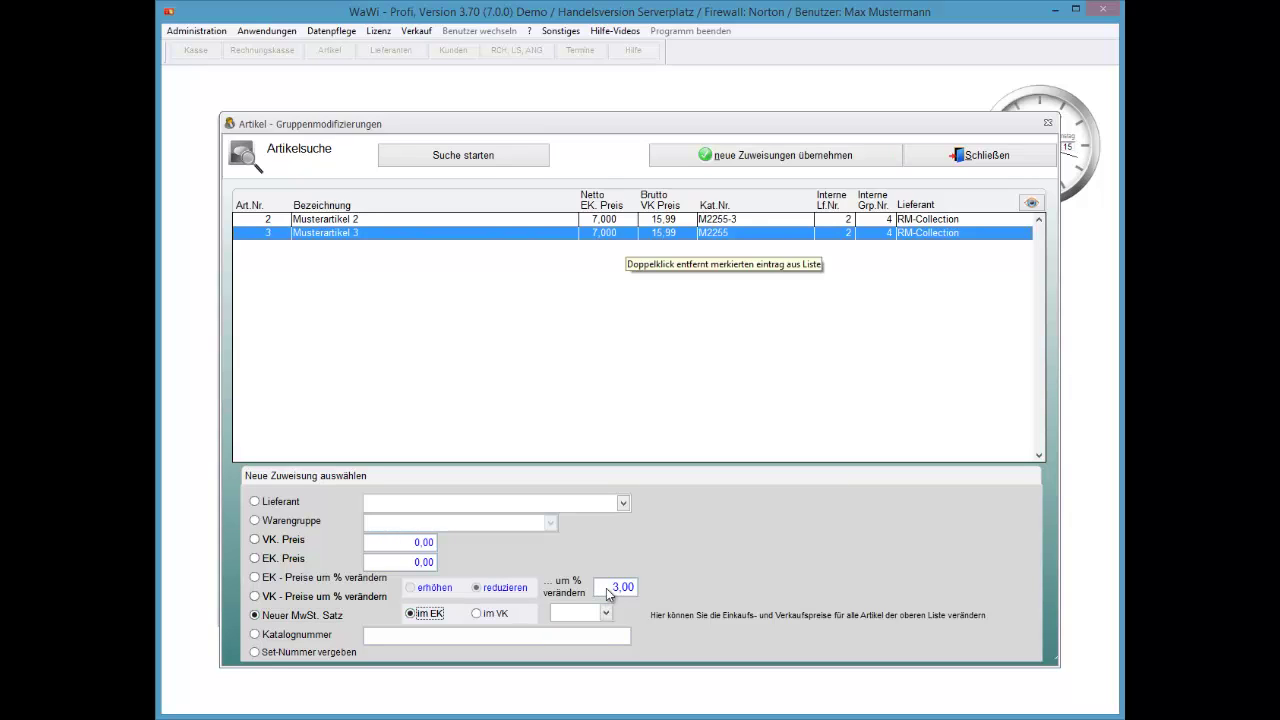
{"action": "left_click", "coordinate": [606, 612]}
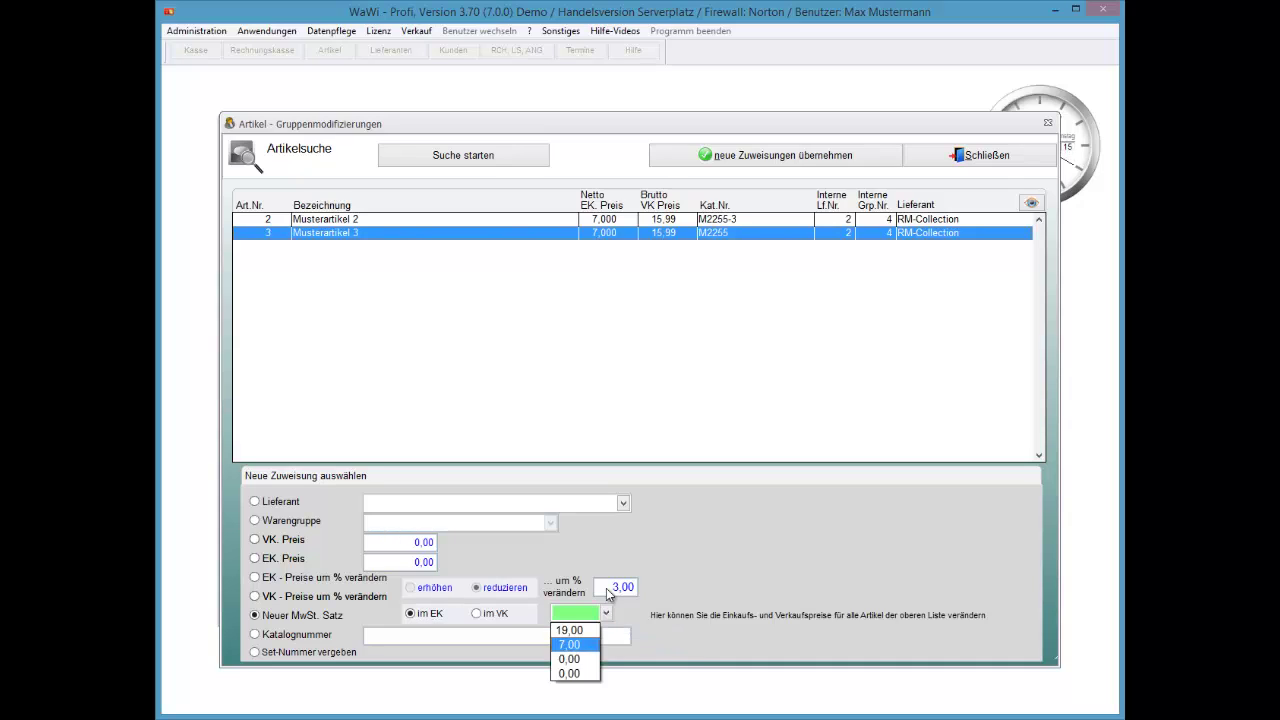
{"action": "key", "text": "Return"}
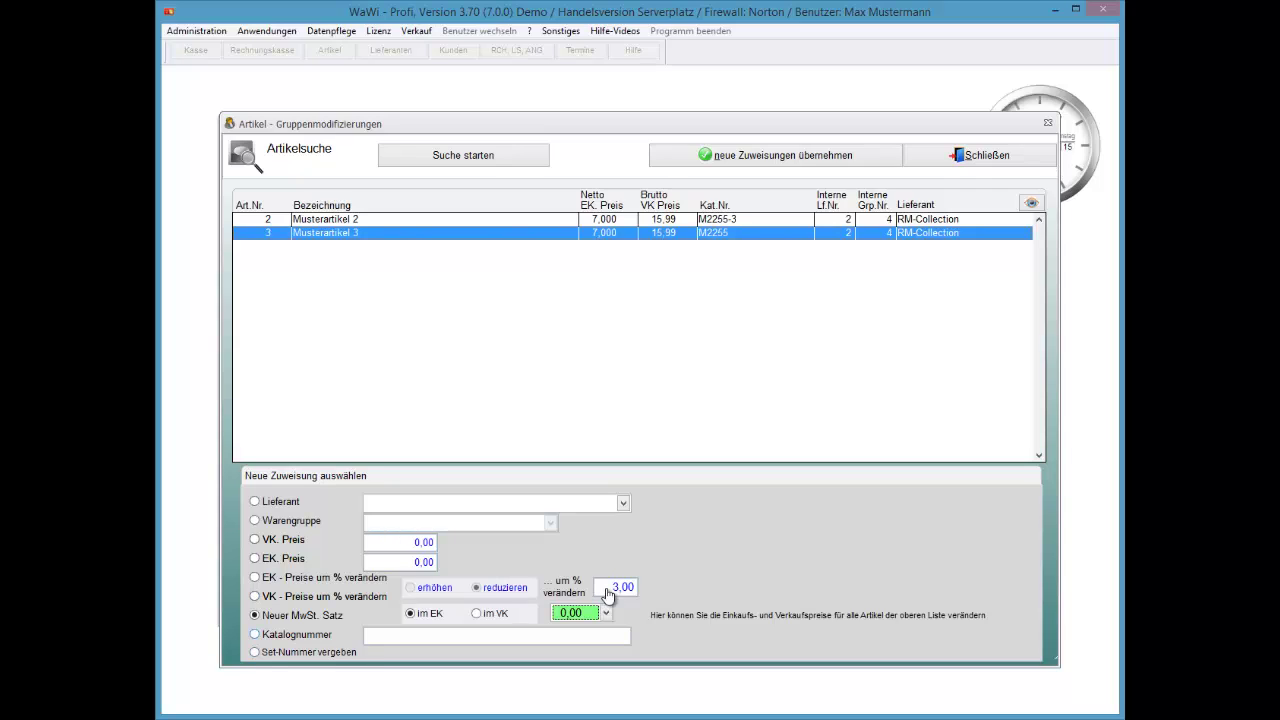
Switch the new assignment to Katalognummer and on to Set-Nummer vergeben
{"action": "key", "text": "Tab"}
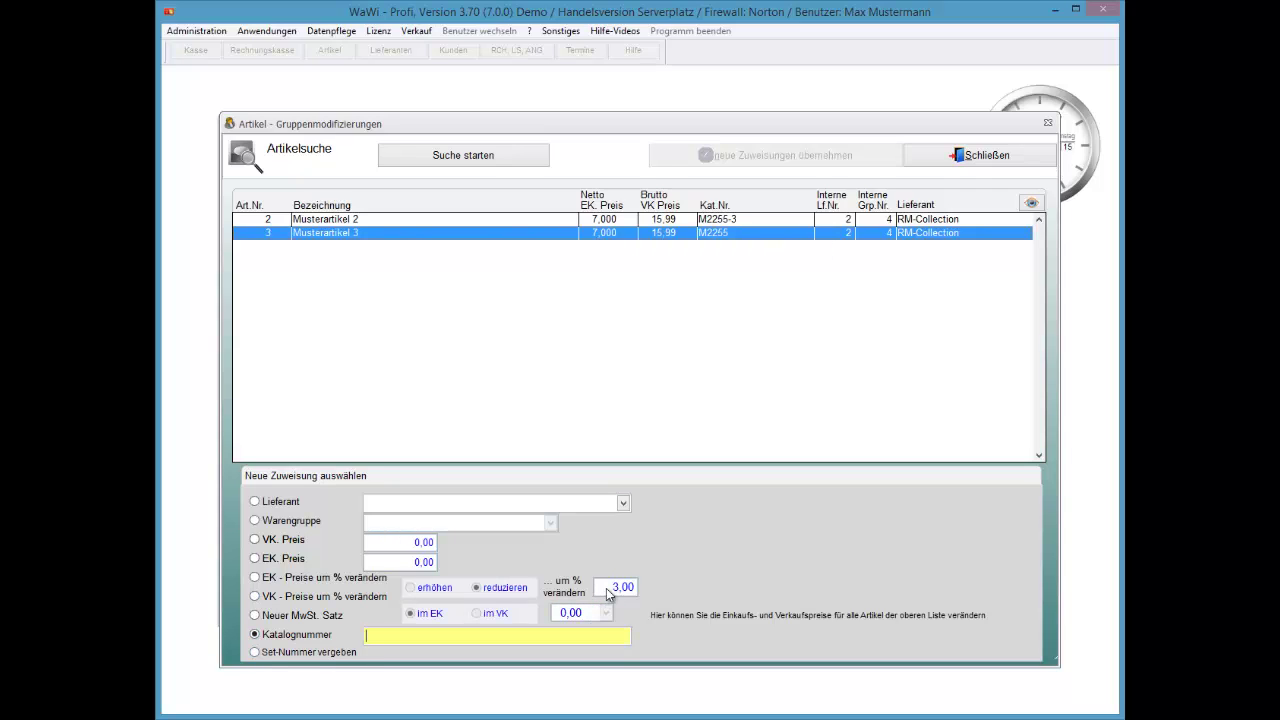
{"action": "key", "text": "Tab"}
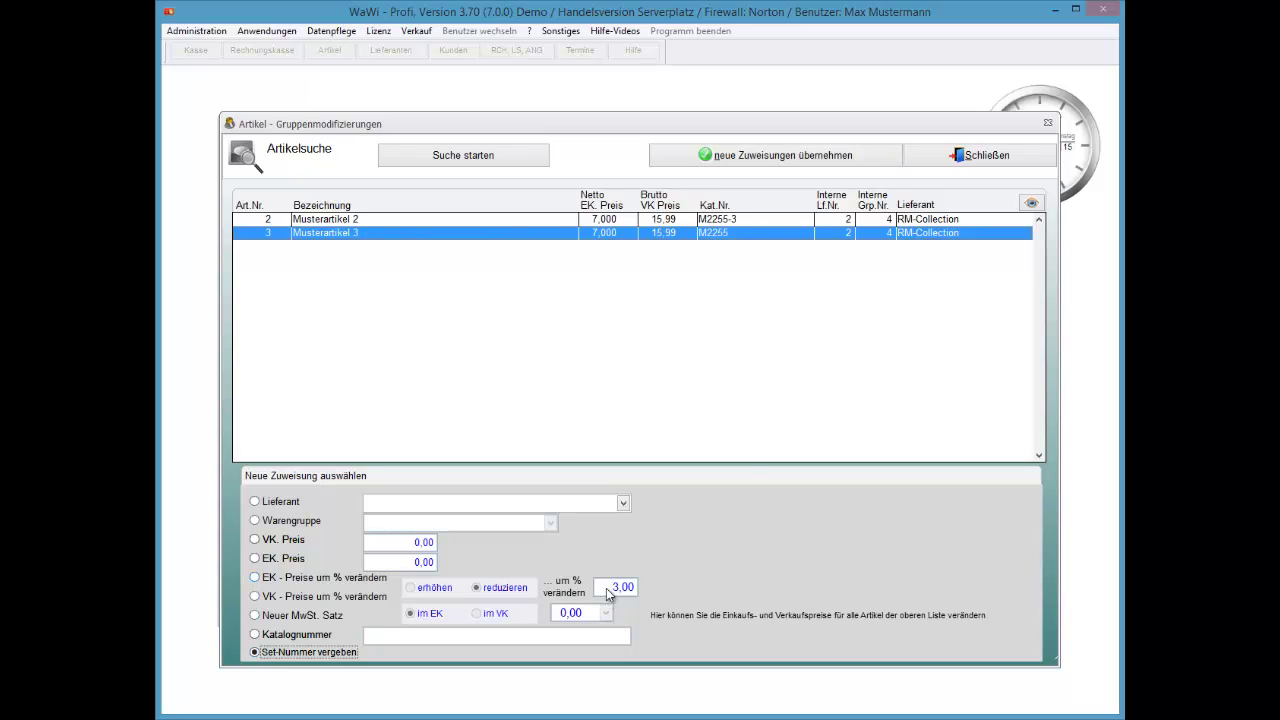